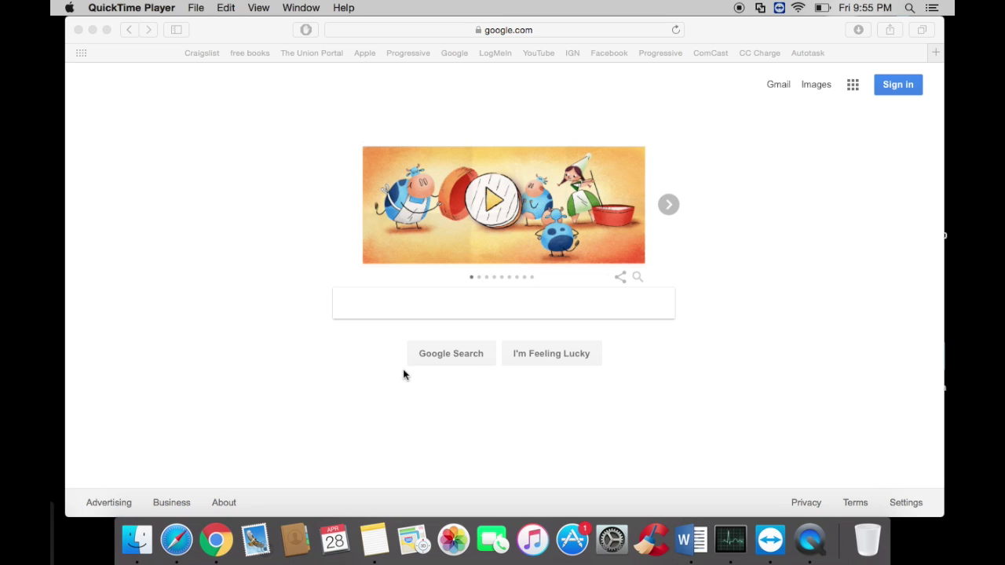
# Search Google for "ccleaner for mac" and download the free Mac version of CCleaner from Piriform.
pyautogui.click(416, 310)
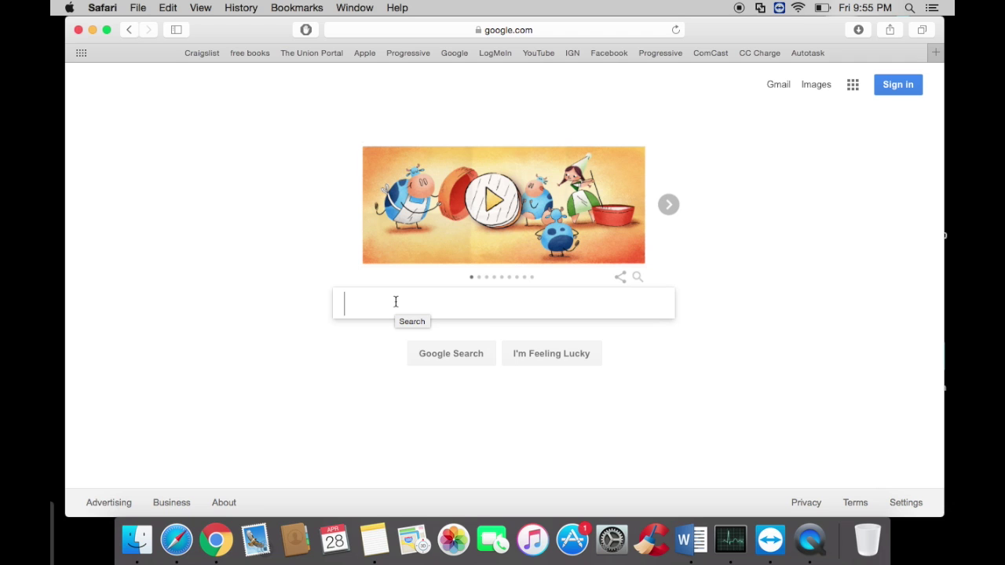
pyautogui.write('ccleaner')
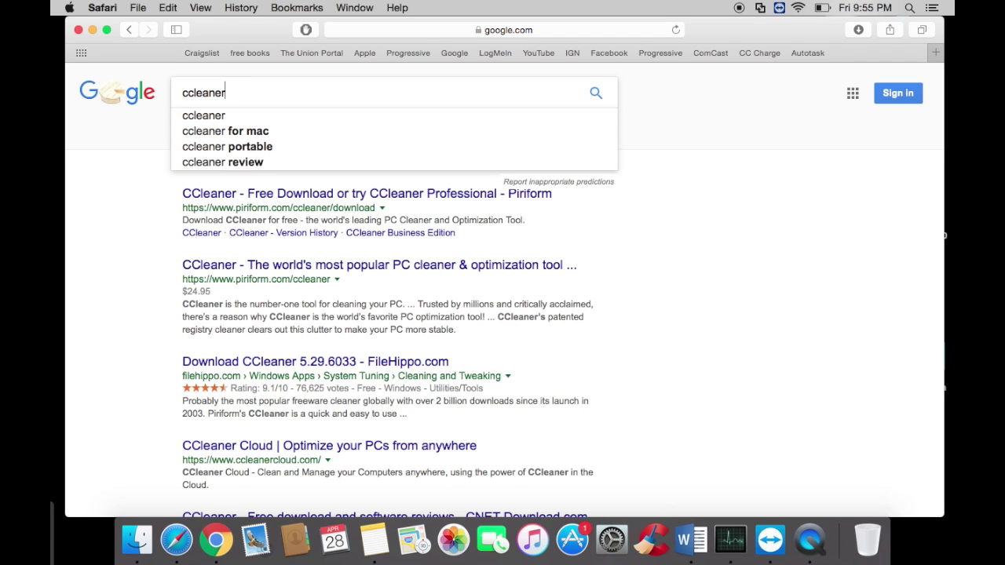
pyautogui.press('Down')
pyautogui.press('Down')
pyautogui.press('Return')
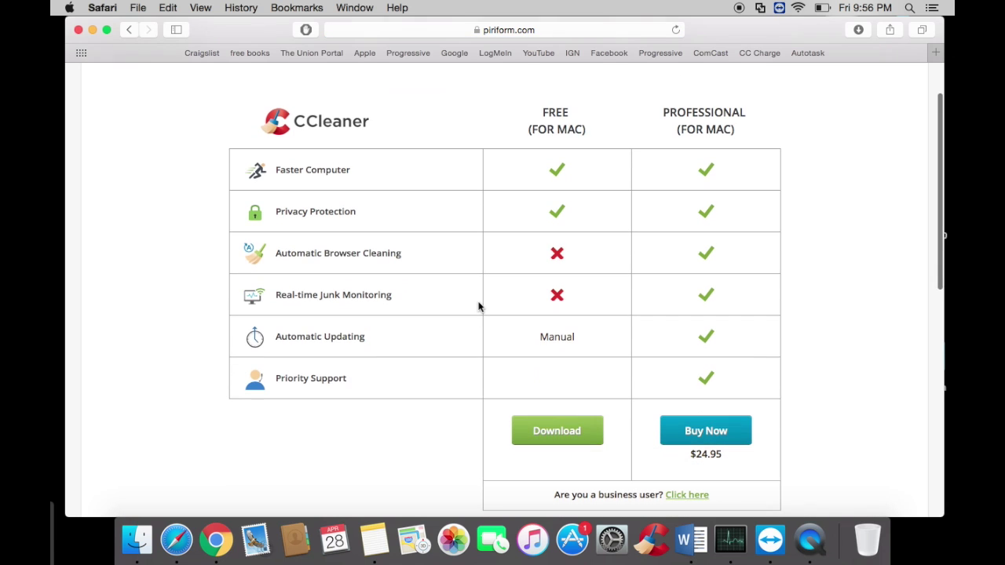
pyautogui.click(536, 426)
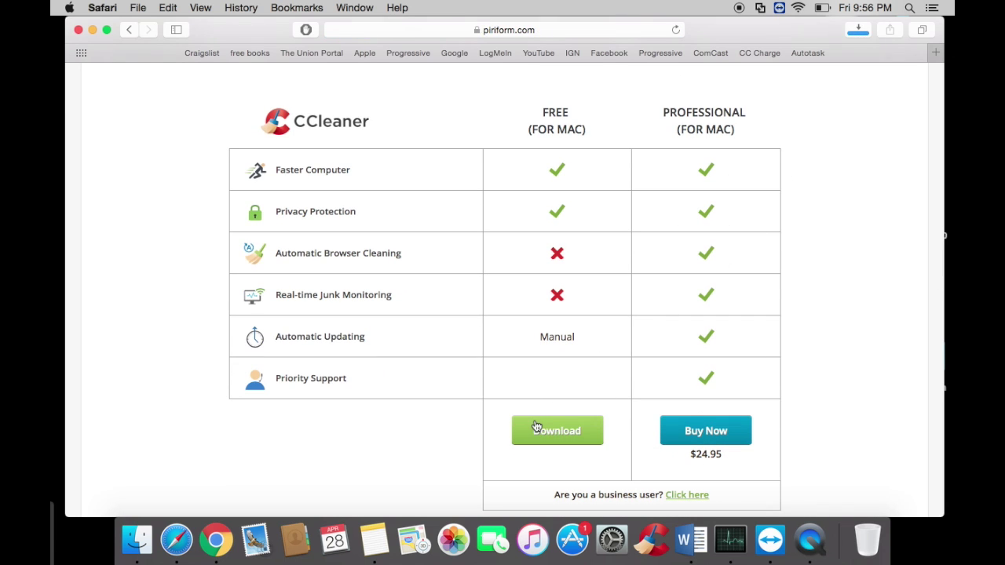
# Open the downloaded CCMacSetup114.dmg and copy CCleaner into the Applications folder, replacing the existing copy.
pyautogui.click(858, 31)
pyautogui.click(790, 89)
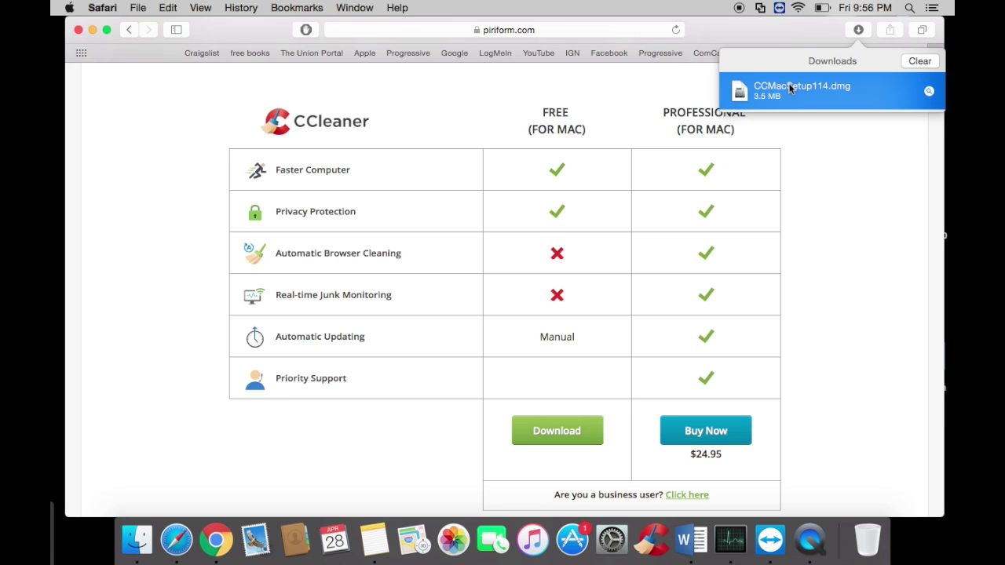
pyautogui.doubleClick(789, 89)
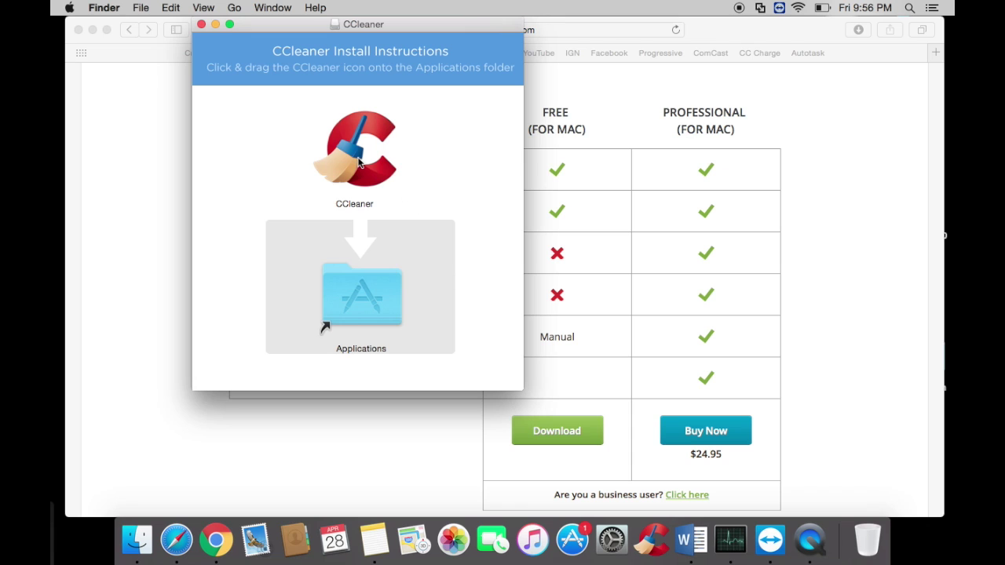
pyautogui.moveTo(354, 149); pyautogui.dragTo(356, 314)
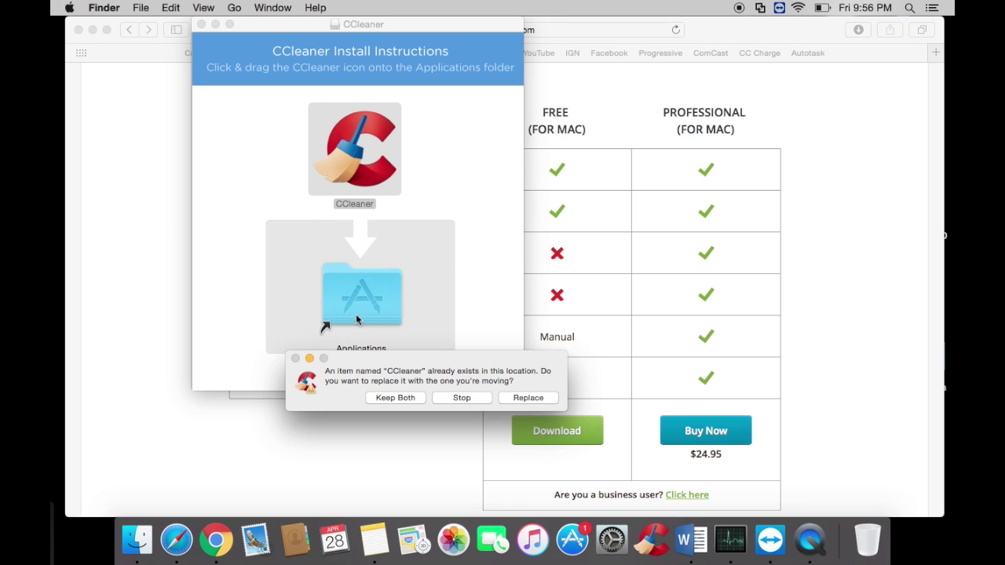
pyautogui.click(530, 399)
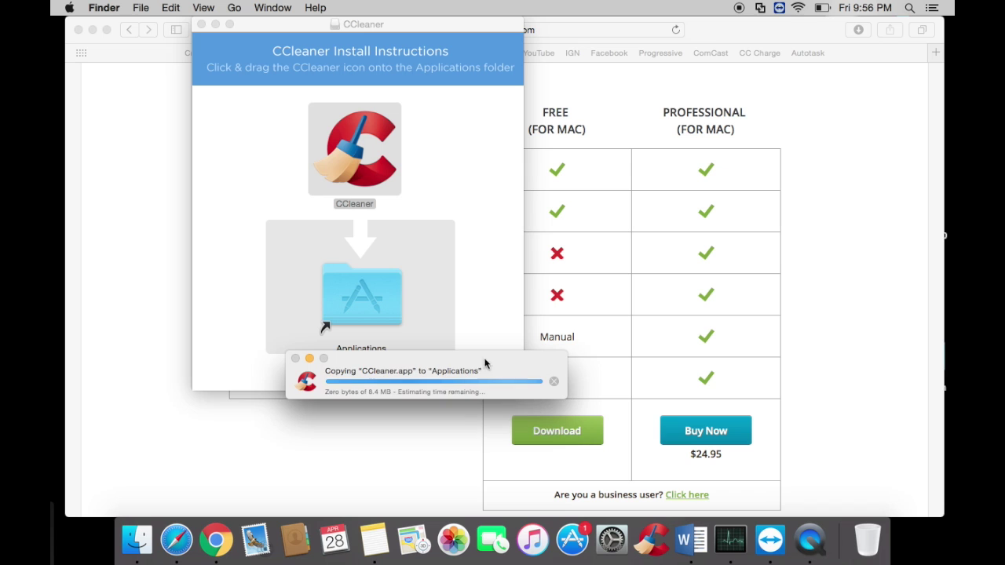
# Launch CCleaner from the Applications folder, close that folder and allow the downloaded app to open.
pyautogui.doubleClick(378, 294)
pyautogui.scroll(-10, 552, 288)
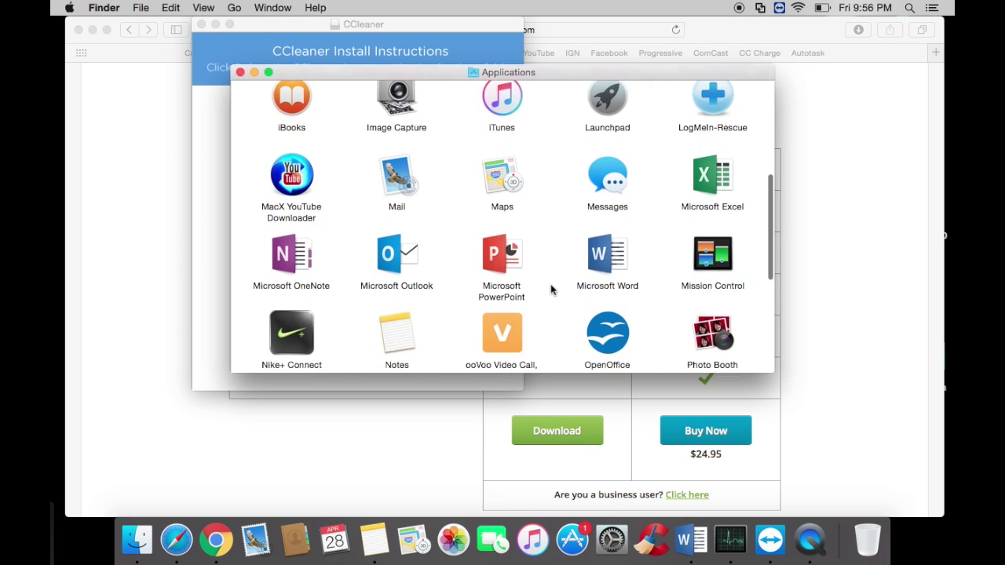
pyautogui.scroll(2, 550, 289)
pyautogui.scroll(10, 550, 290)
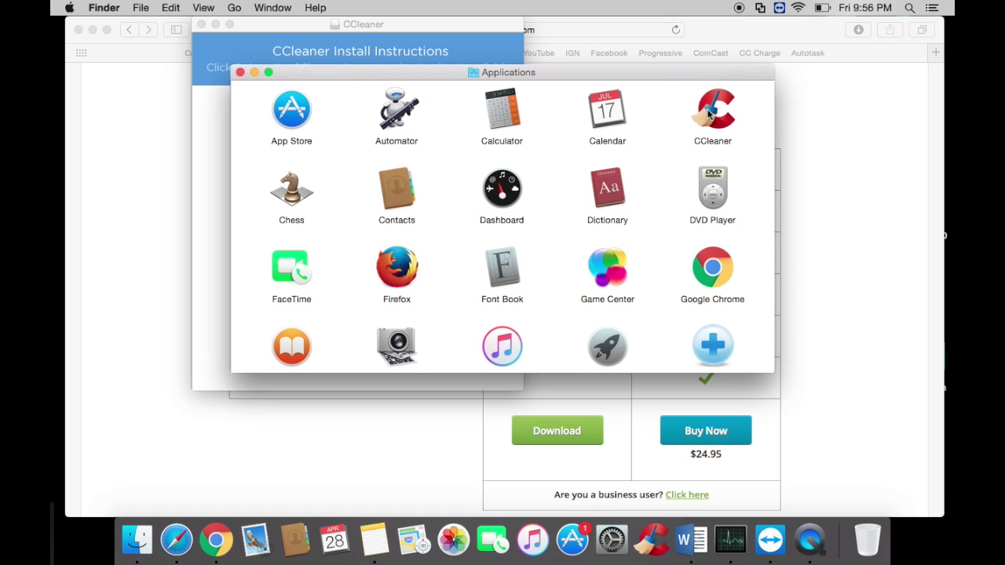
pyautogui.doubleClick(708, 116)
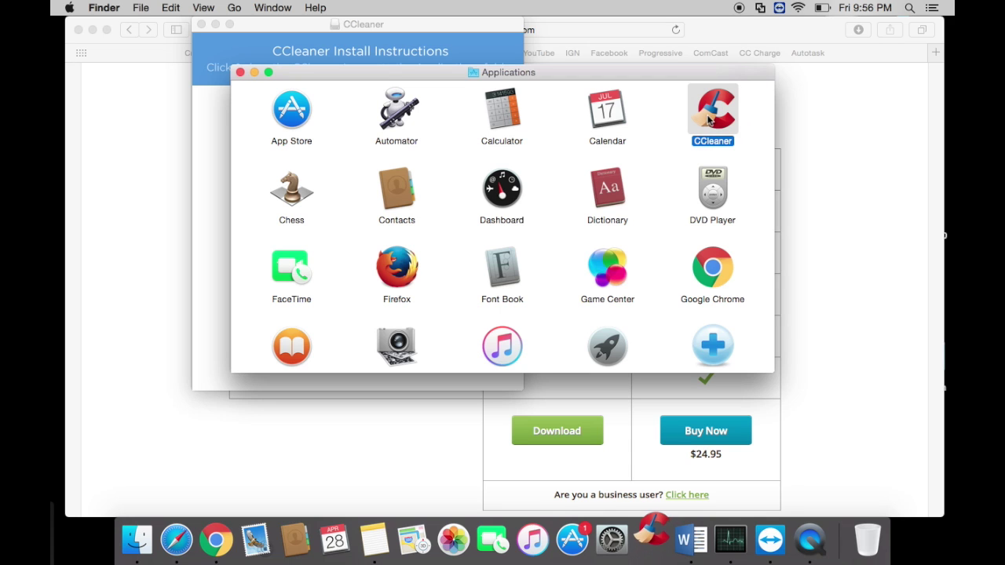
pyautogui.click(240, 73)
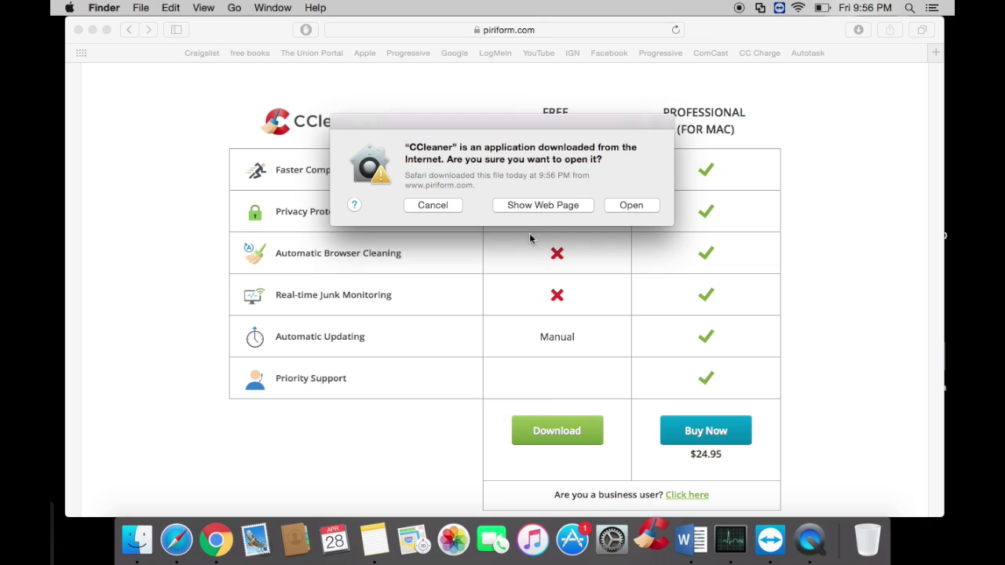
pyautogui.click(625, 208)
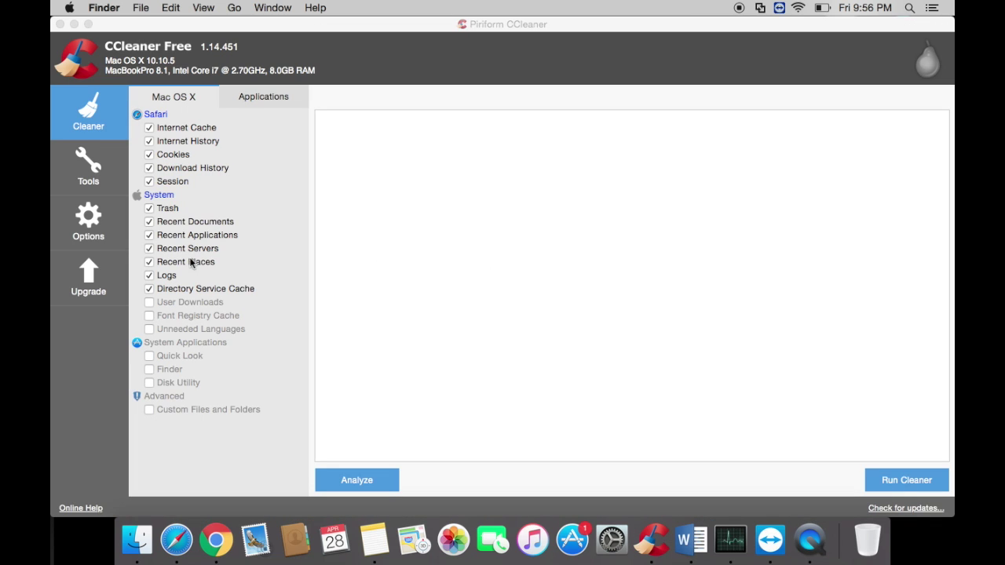
# Exclude Recent Places from the System cleaning items and run the cleaner, declining to close Safari.
pyautogui.scroll(-1, 190, 258)
pyautogui.scroll(1, 178, 216)
pyautogui.click(149, 263)
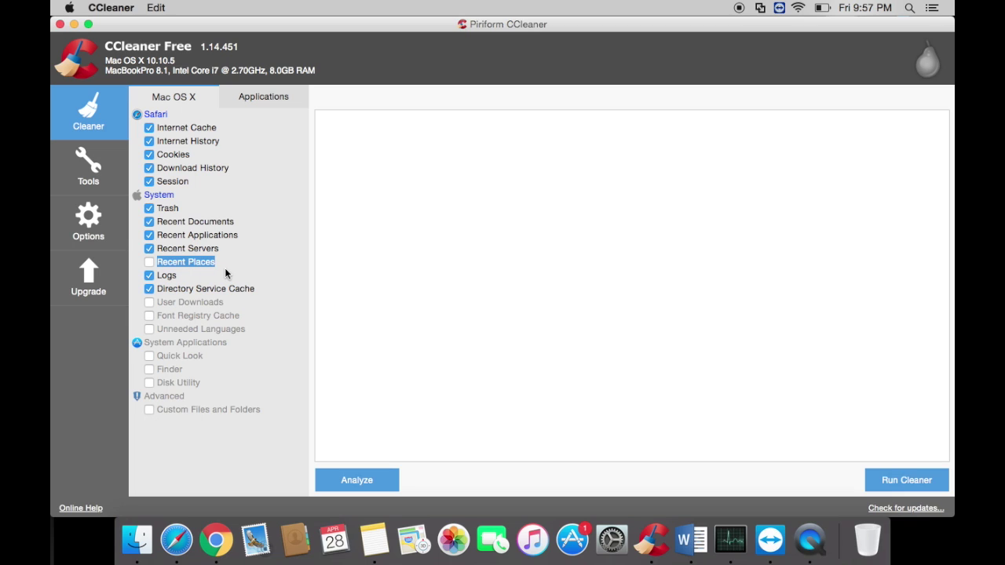
pyautogui.click(908, 488)
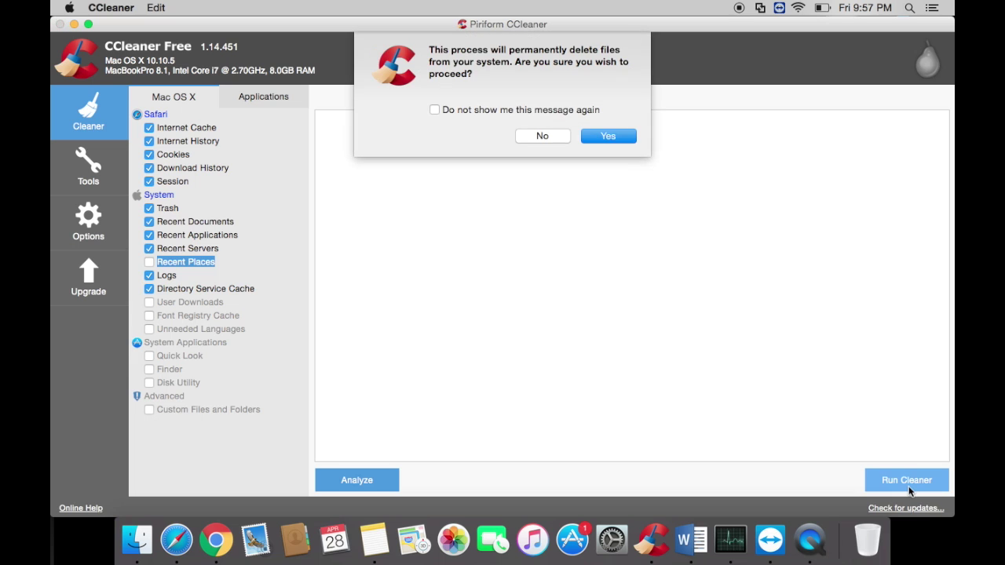
pyautogui.click(597, 137)
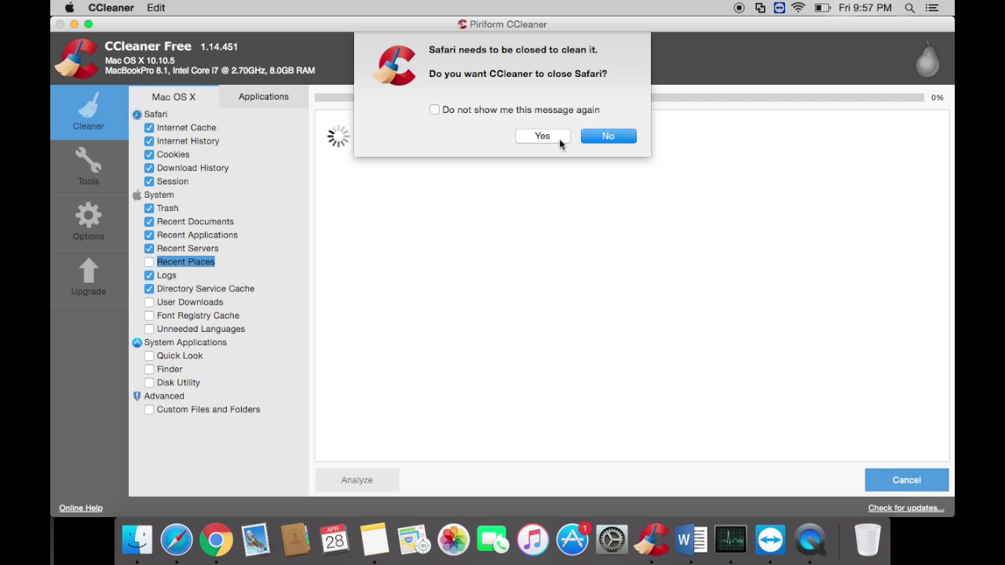
pyautogui.click(587, 135)
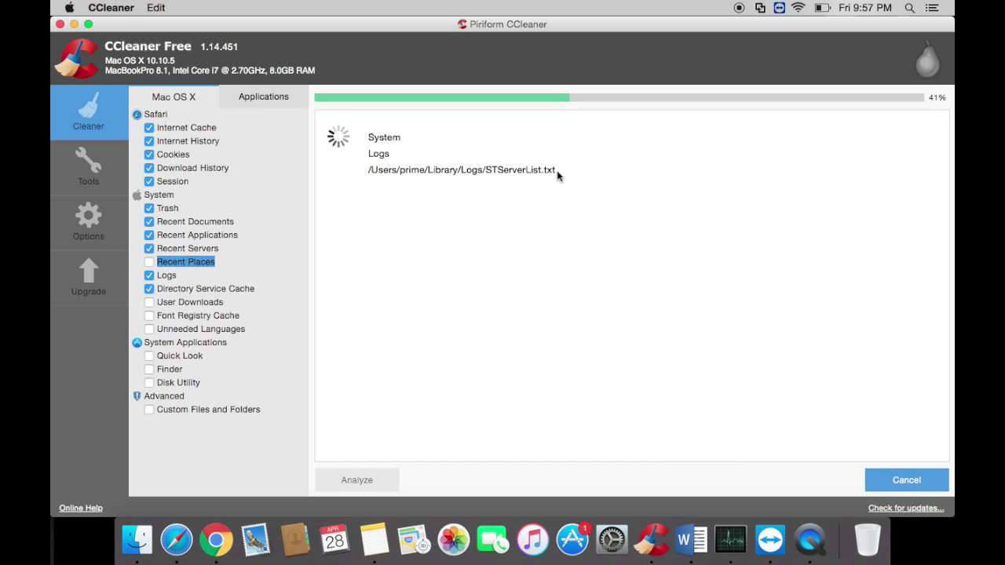
# Switch to Safari and go to google.com.
pyautogui.click(176, 538)
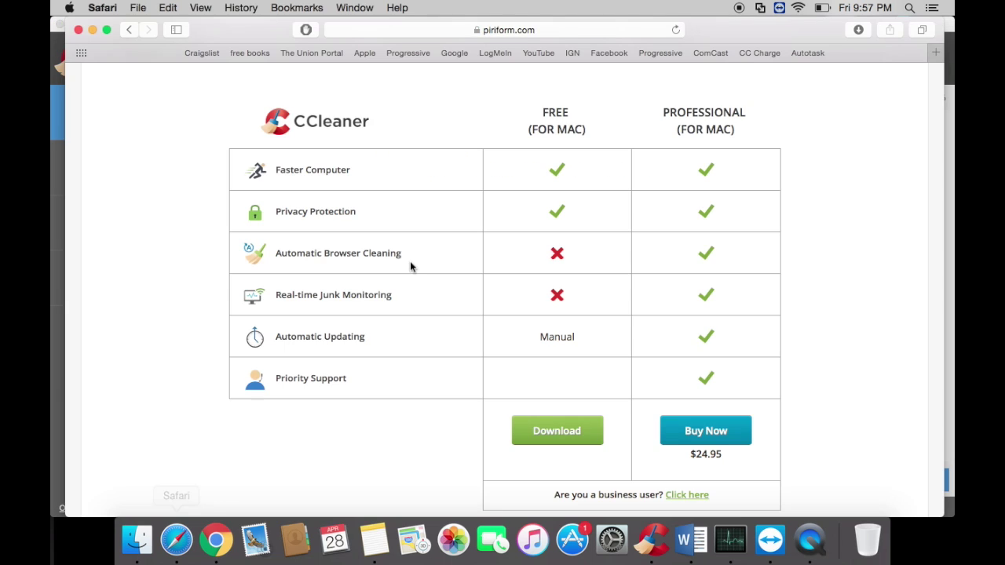
pyautogui.click(490, 30)
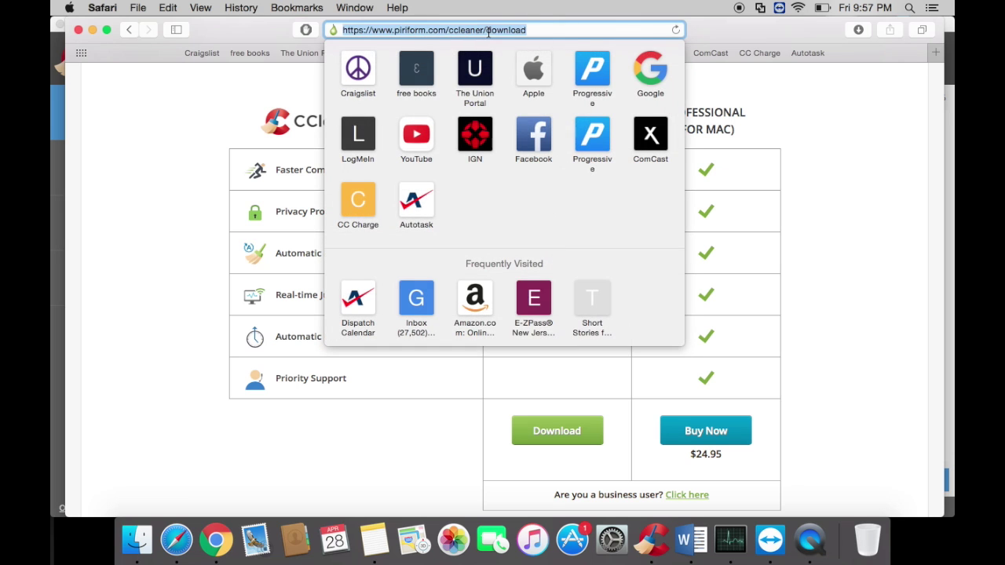
pyautogui.write('google.com')
pyautogui.press('Return')
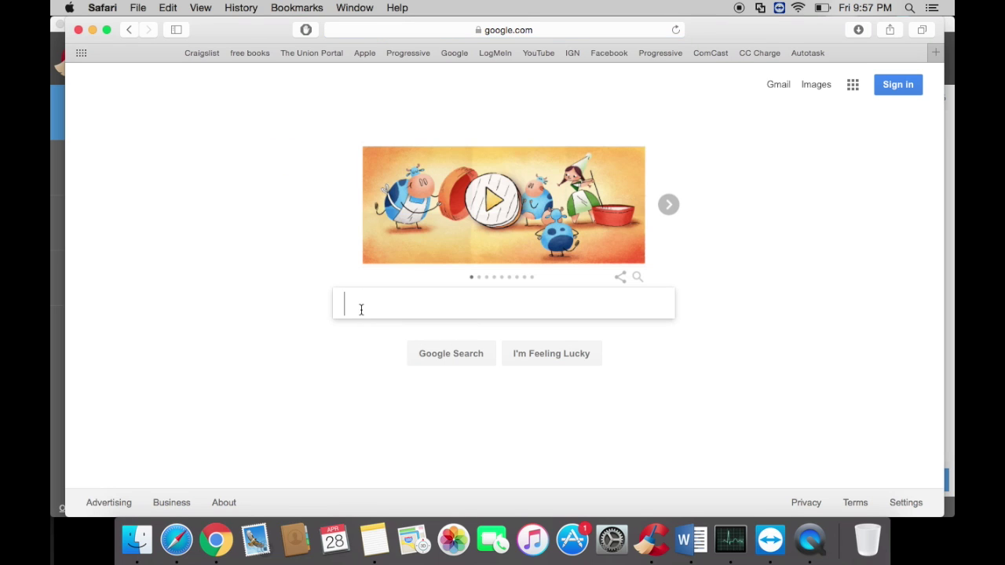
# Search Google for "malwarebytes for mac" and start the free download from the Malwarebytes site.
pyautogui.write('malwa')
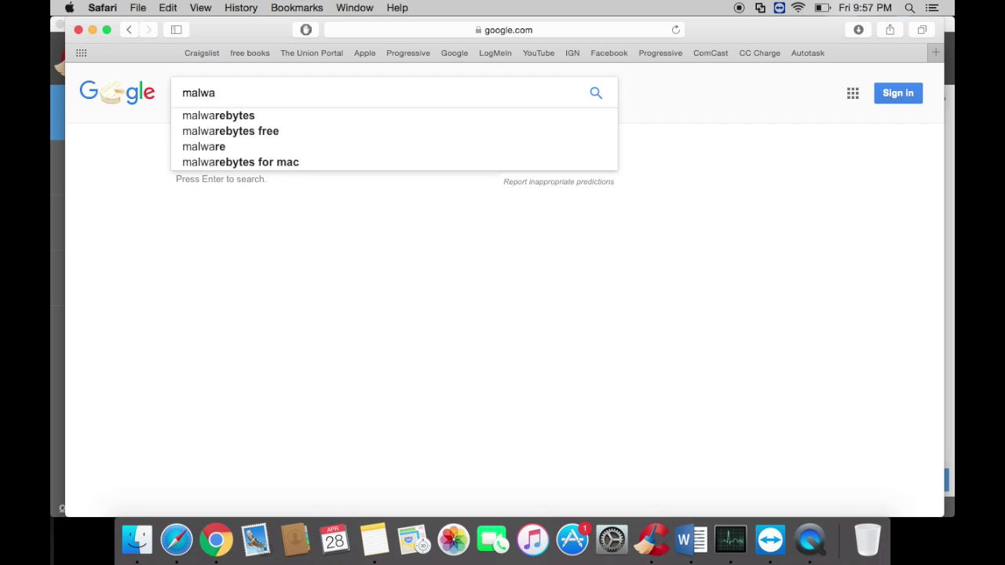
pyautogui.press('Down')
pyautogui.press('Down')
pyautogui.press('Down')
pyautogui.press('Down')
pyautogui.press('Return')
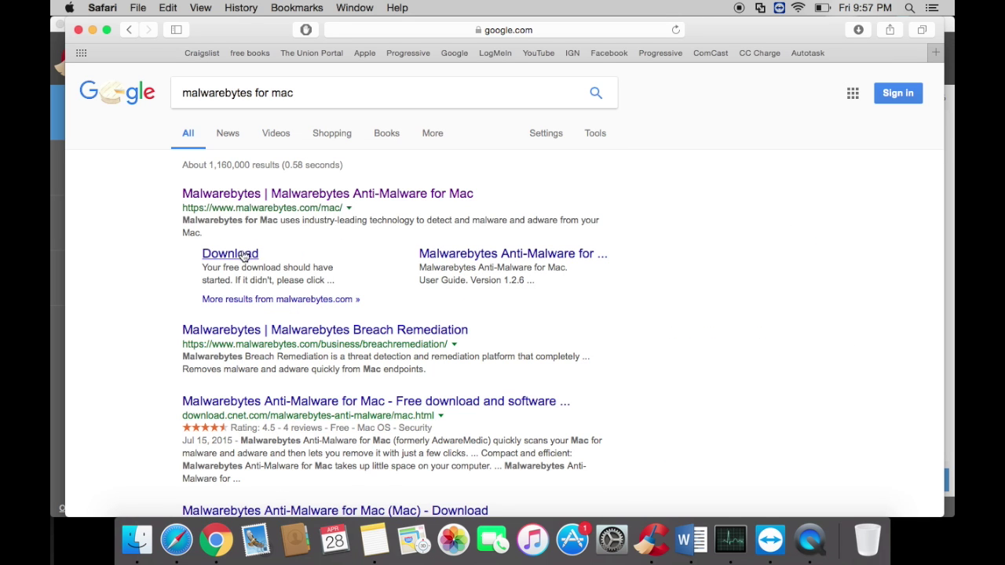
pyautogui.click(242, 253)
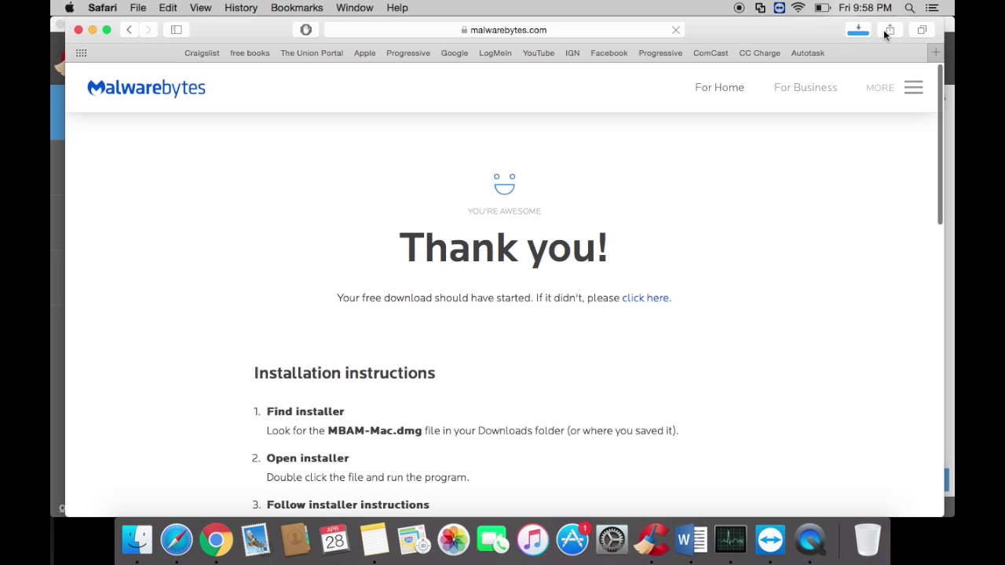
# Open the downloaded mbam-mac-1.2.6.730.dmg and copy Malwarebytes Anti-Malware into the Applications folder.
pyautogui.click(858, 30)
pyautogui.click(805, 90)
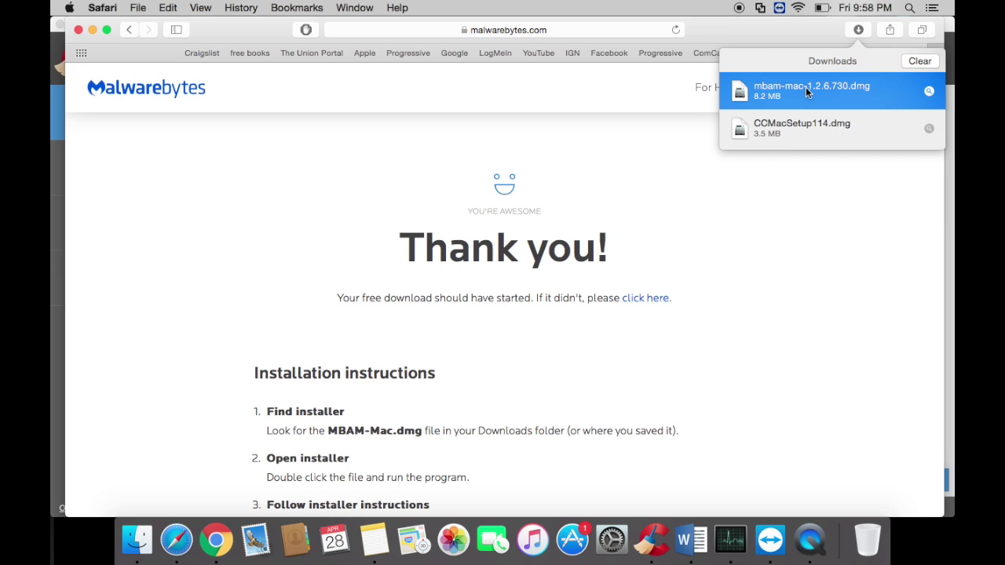
pyautogui.doubleClick(805, 88)
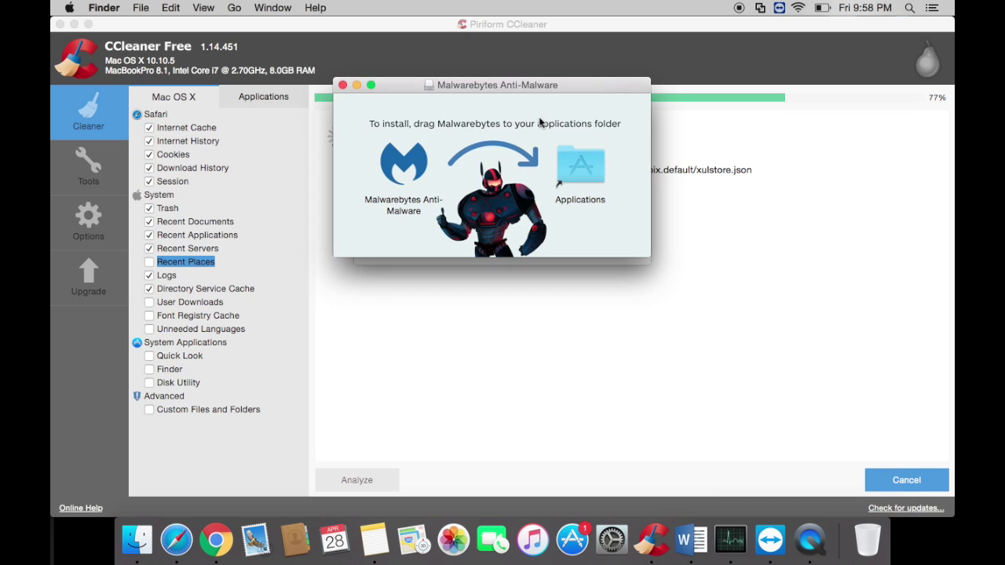
pyautogui.moveTo(404, 166); pyautogui.dragTo(558, 208)
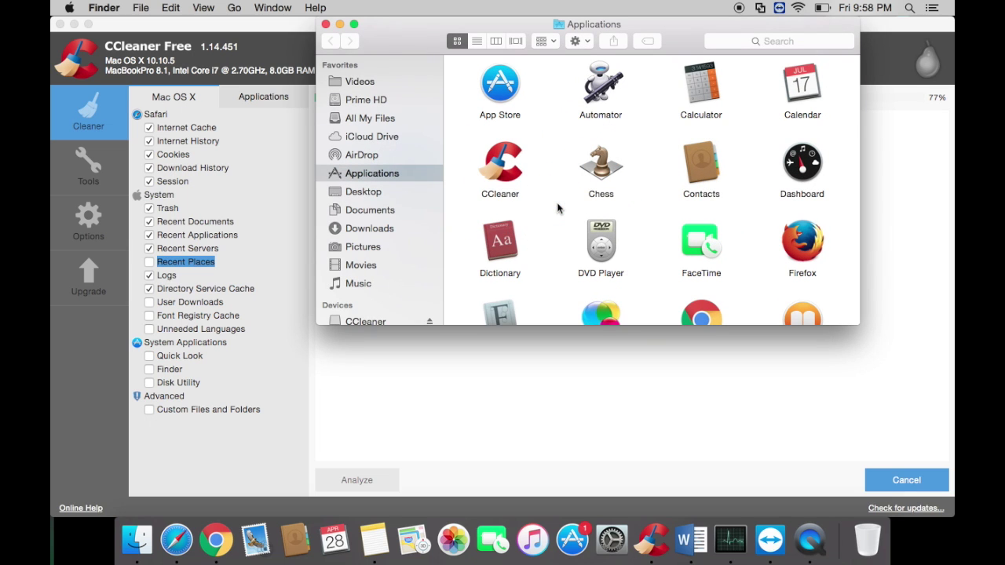
# Launch Malwarebytes Anti-Malware from Applications, allow it to open, and close the Applications and installer windows.
pyautogui.scroll(-3, 557, 207)
pyautogui.click(706, 199)
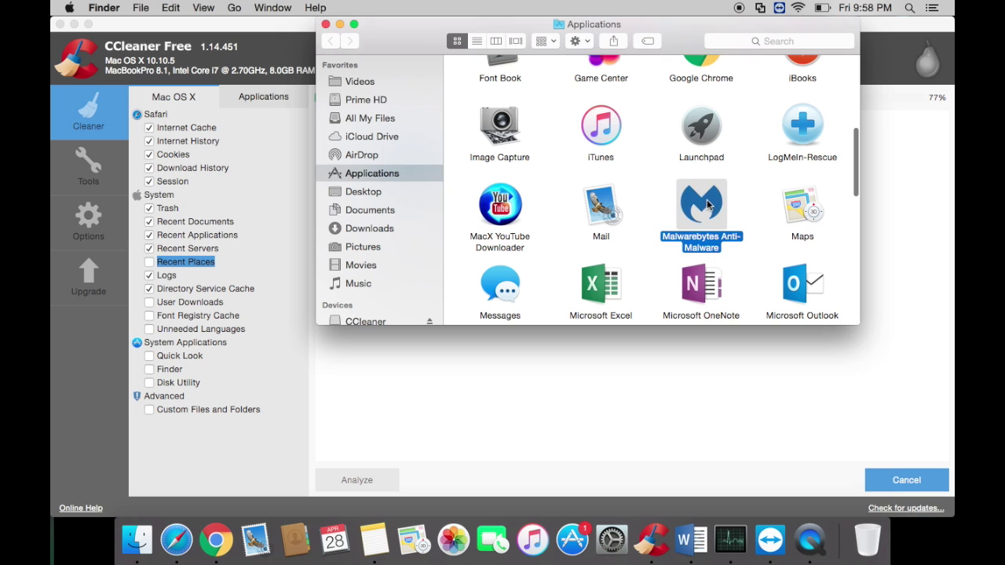
pyautogui.doubleClick(707, 200)
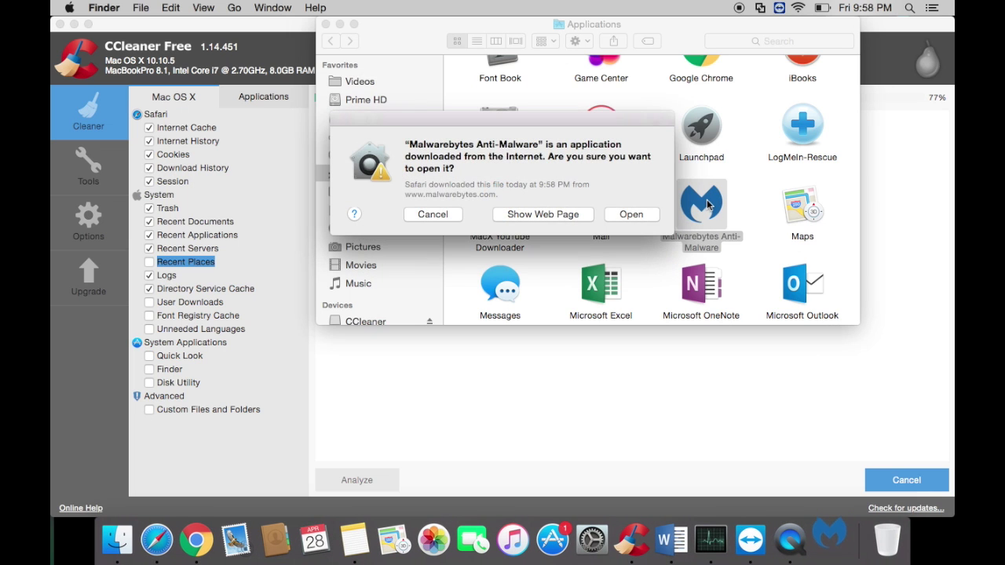
pyautogui.click(621, 214)
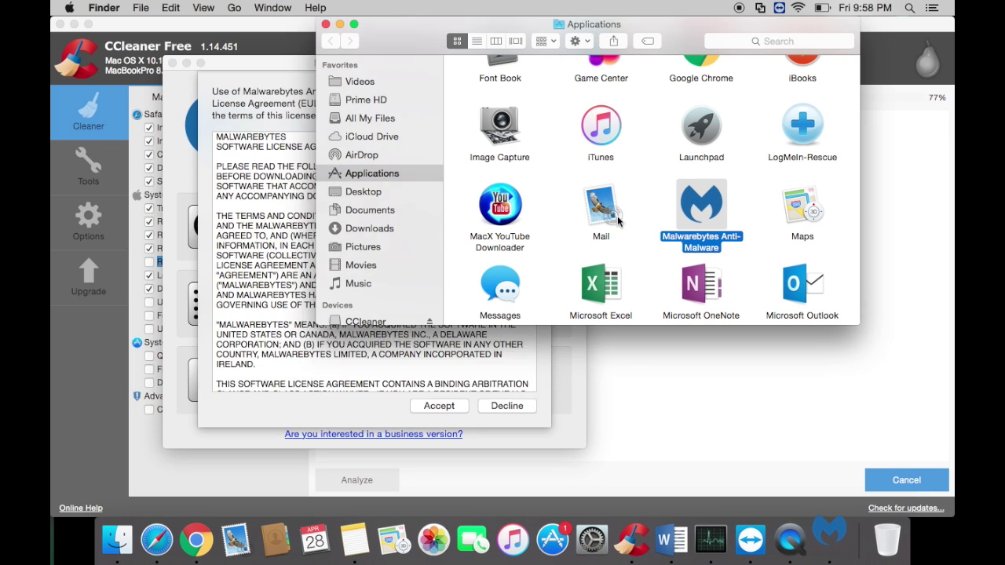
pyautogui.click(325, 24)
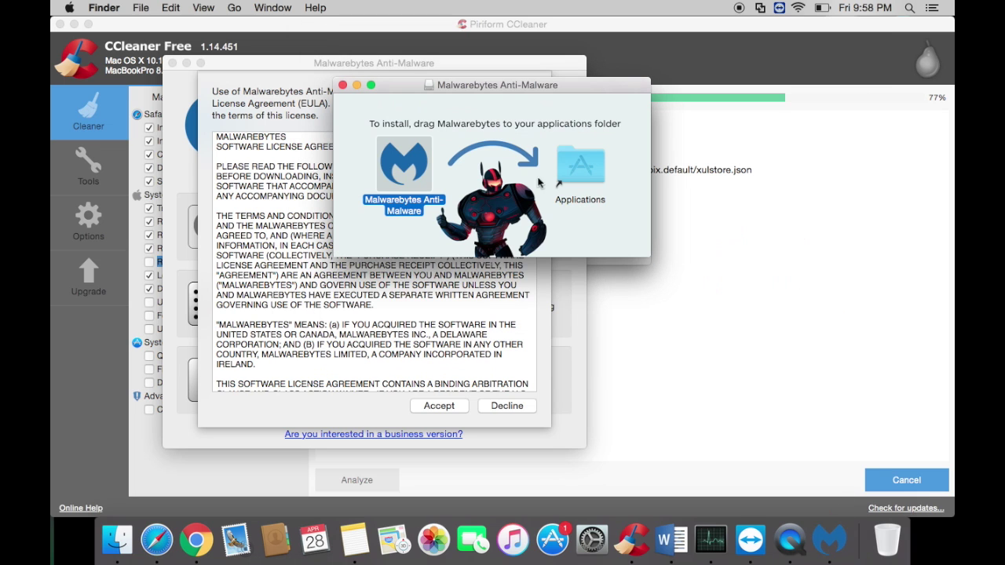
pyautogui.click(342, 85)
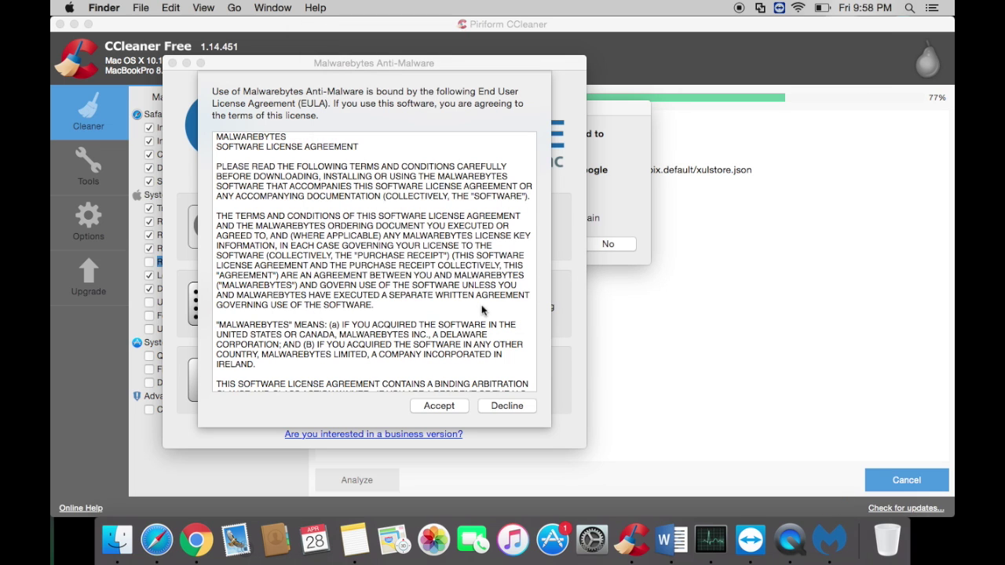
# Accept the Malwarebytes license agreement and enter the account password to install the helper tool.
pyautogui.click(434, 405)
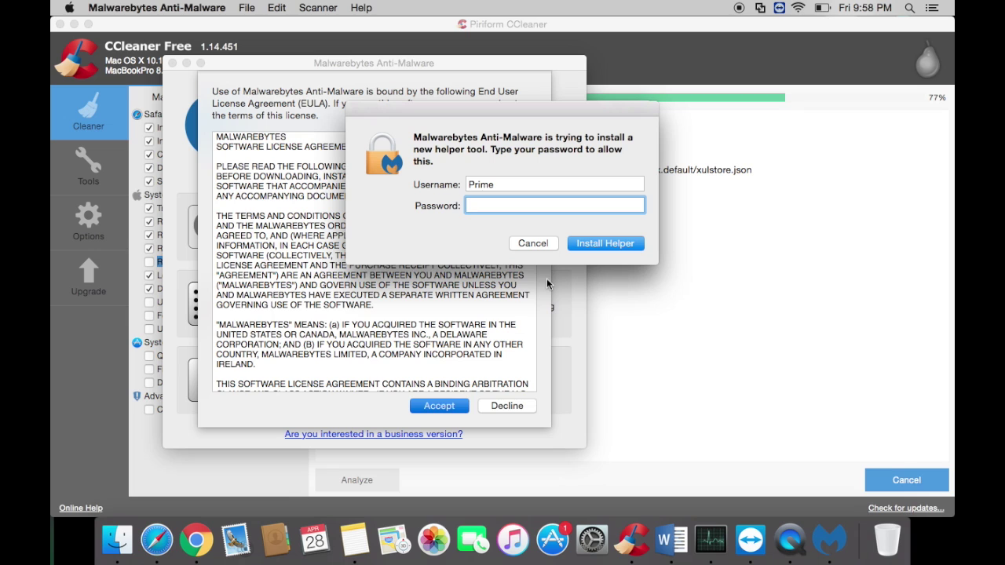
pyautogui.write('*******')
pyautogui.press('Return')
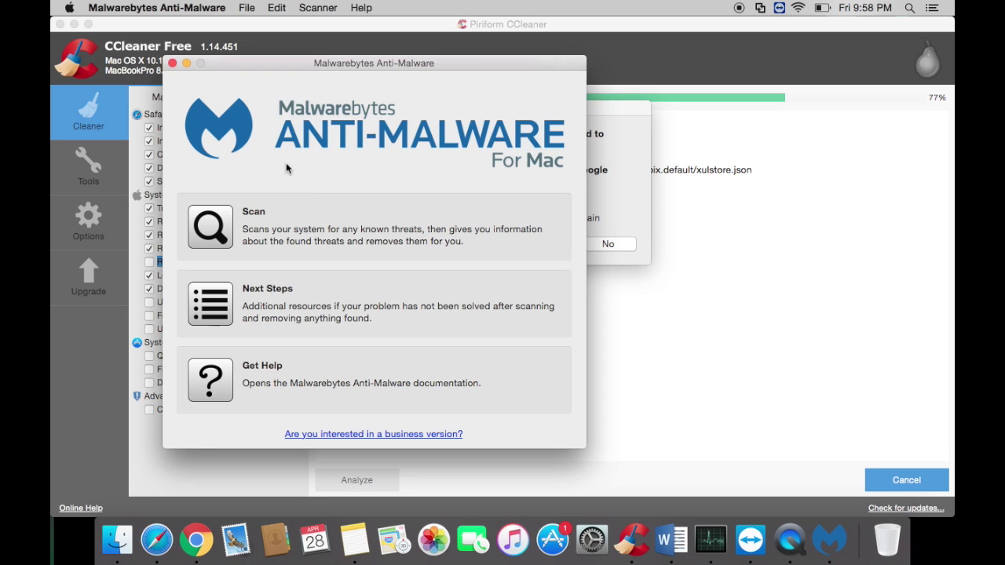
# Start a Malwarebytes scan for threats and bring CCleaner's pending Google Chrome dialog to the front.
pyautogui.click(222, 225)
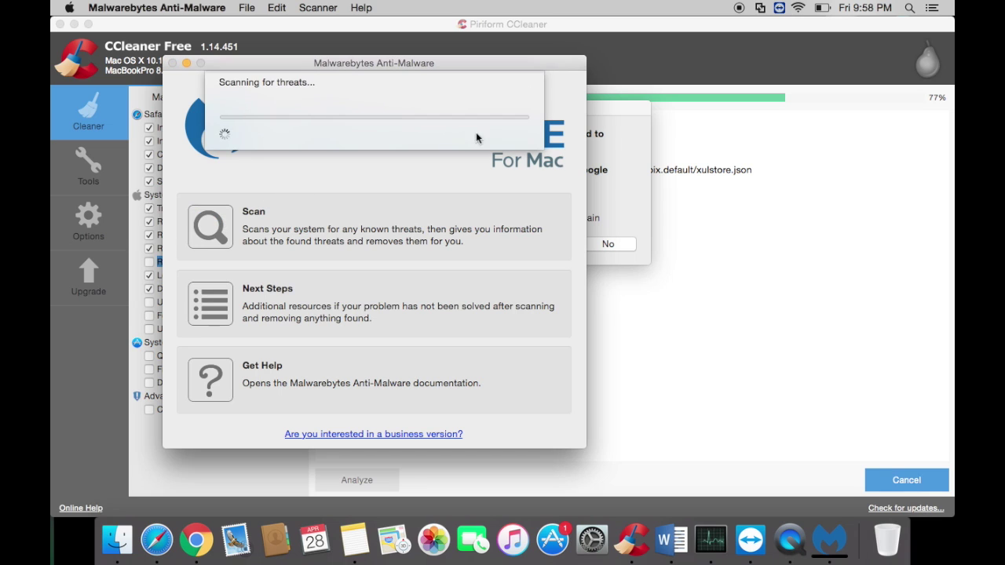
pyautogui.click(622, 126)
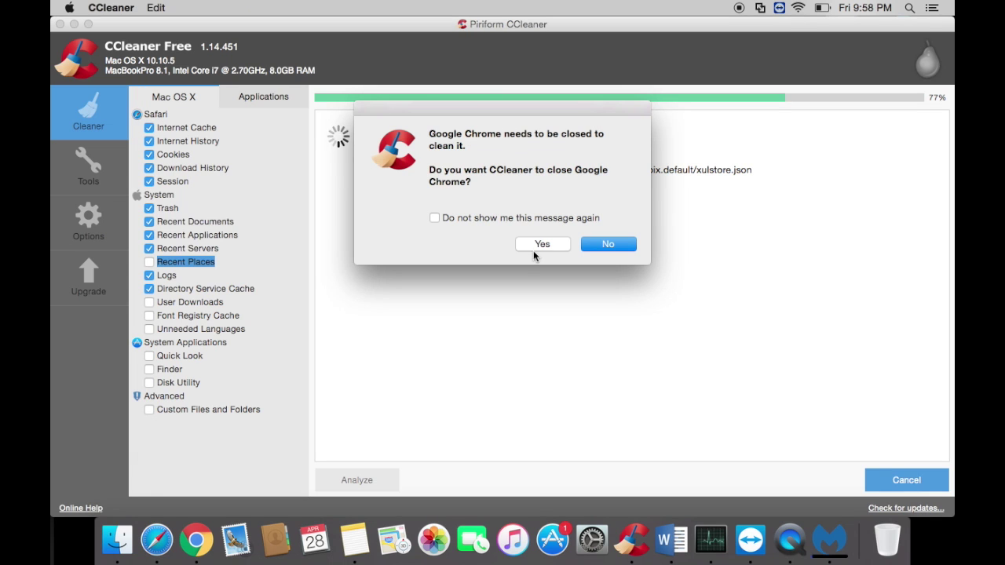
# Allow CCleaner to close Google Chrome so it can be cleaned, and bring Malwarebytes Anti-Malware to the front.
pyautogui.click(534, 249)
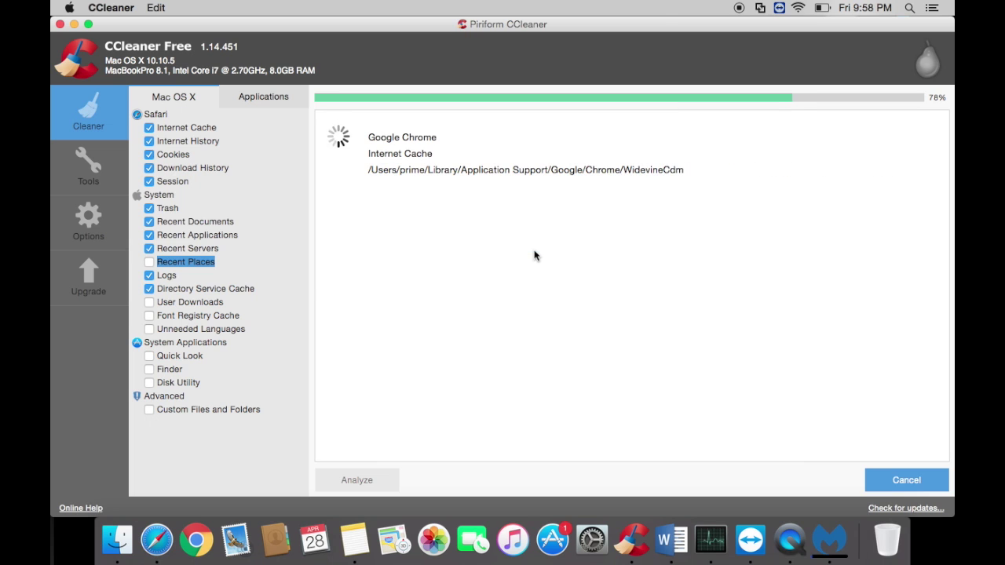
pyautogui.click(829, 539)
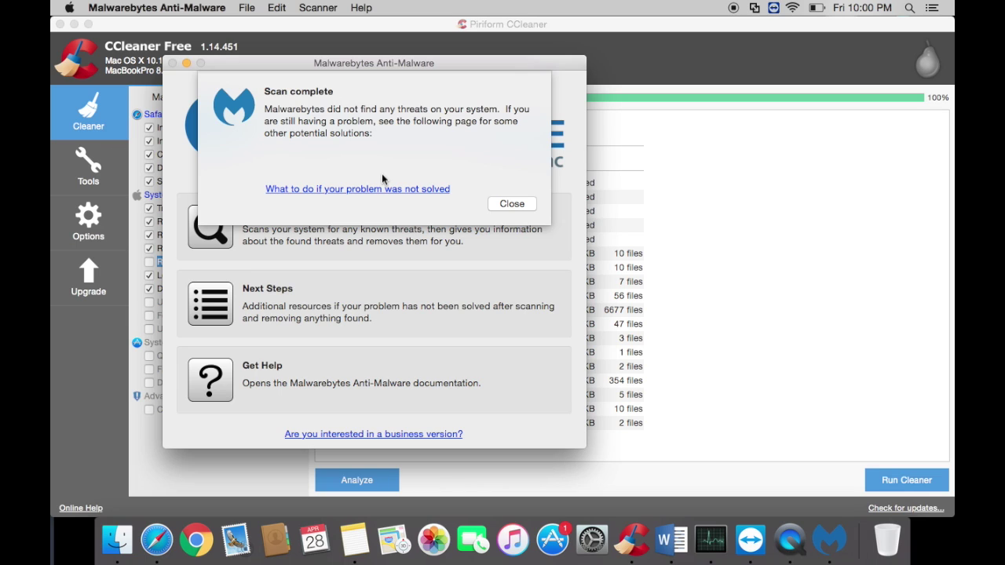
# Dismiss the Malwarebytes scan report and close the Malwarebytes Anti-Malware and CCleaner windows.
pyautogui.click(499, 207)
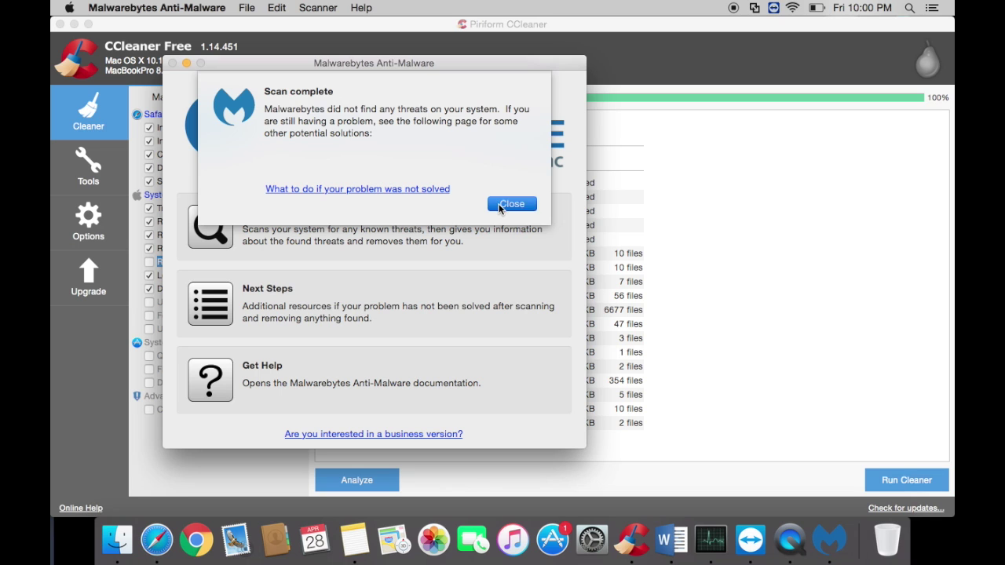
pyautogui.click(172, 62)
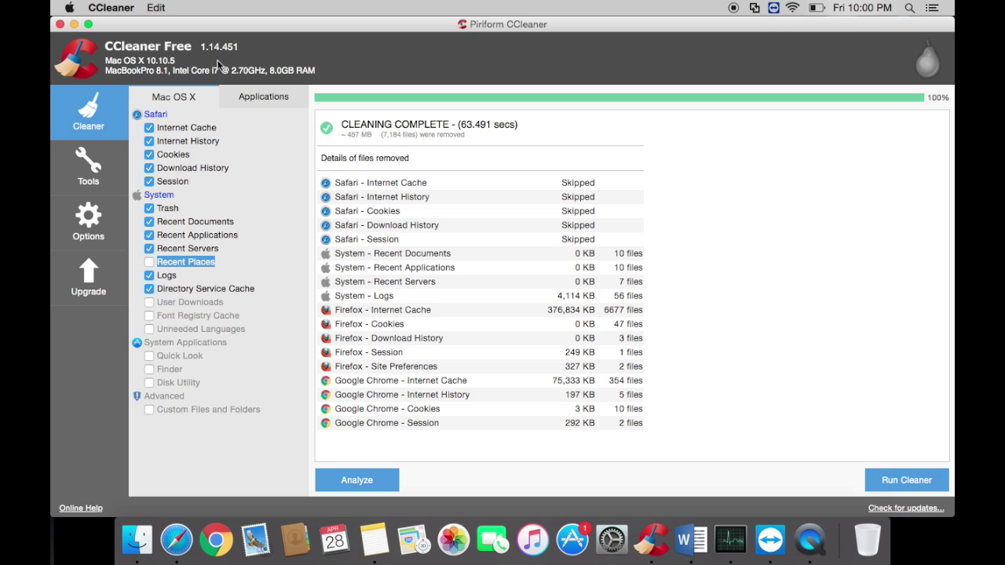
pyautogui.click(60, 24)
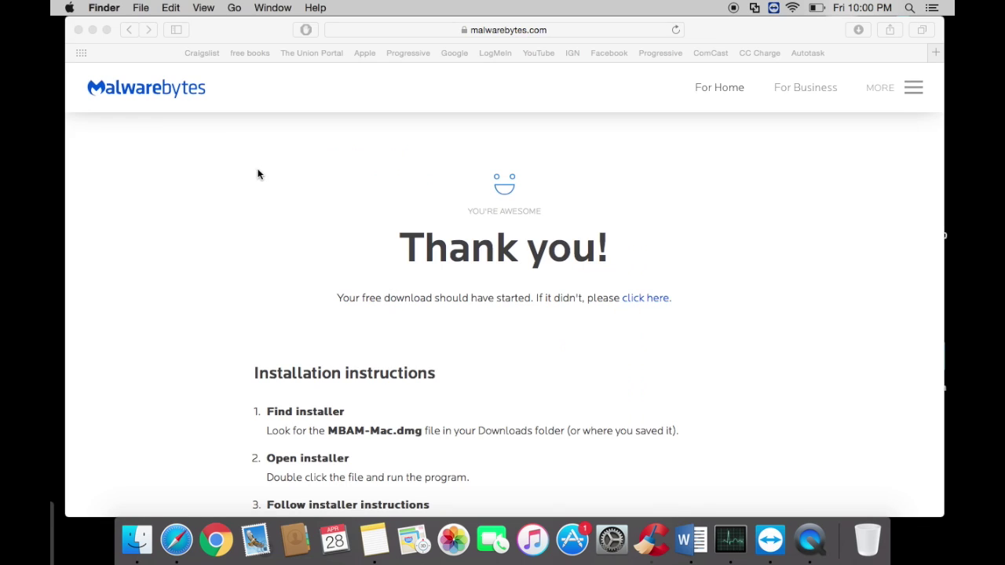
# Switch to Safari and examine its General, Advanced and Security preferences, closing the preferences when done.
pyautogui.click(215, 45)
pyautogui.click(101, 7)
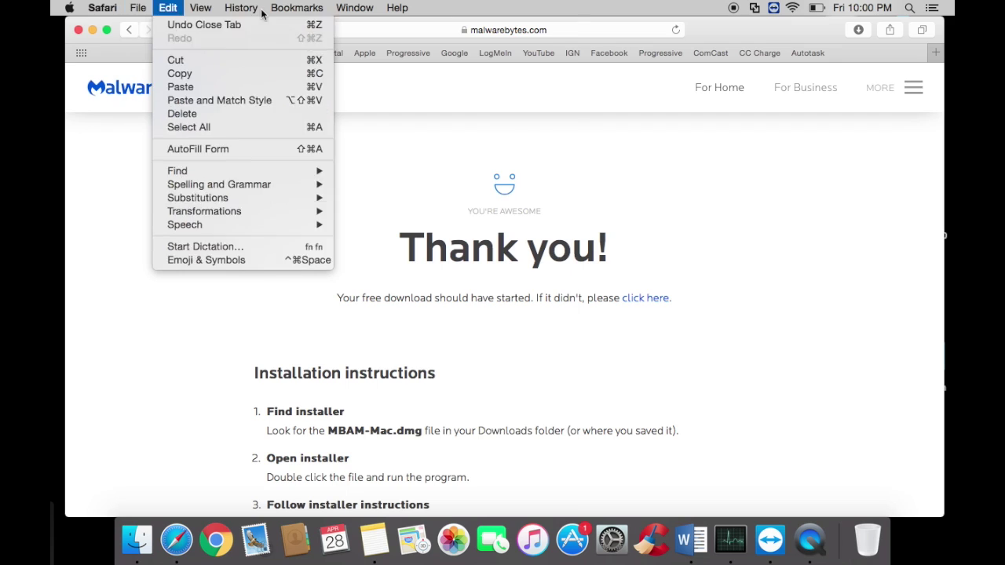
pyautogui.click(109, 60)
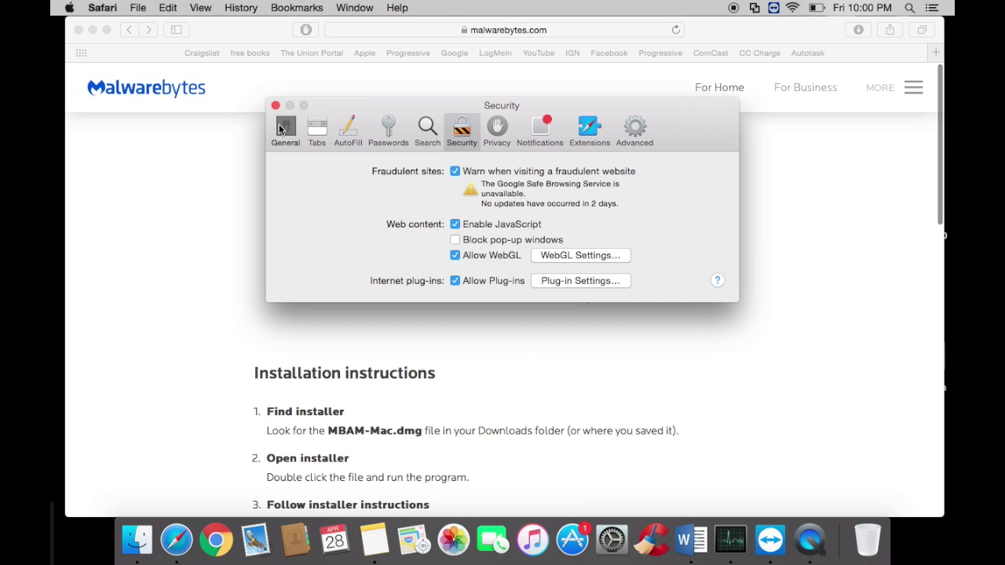
pyautogui.click(280, 129)
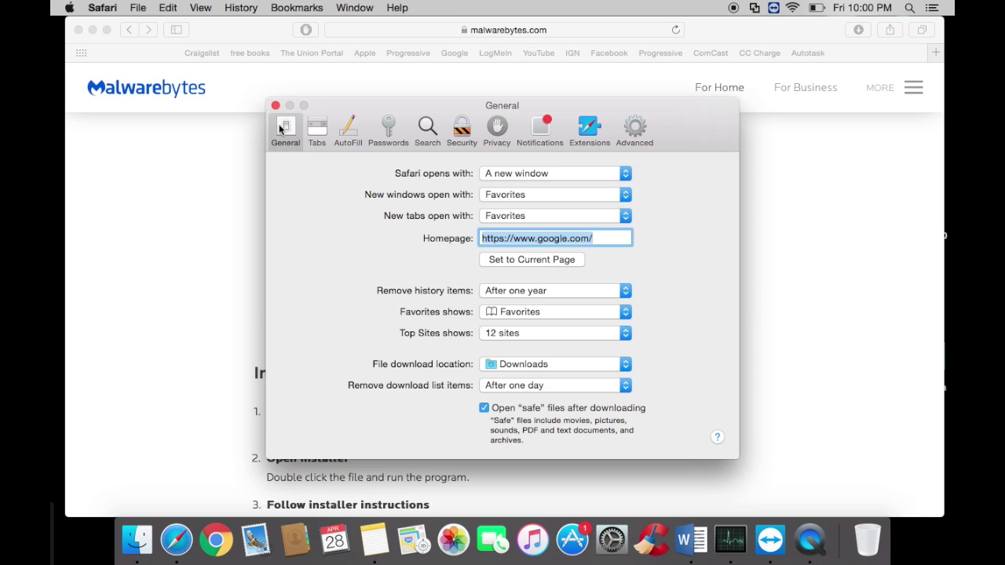
pyautogui.click(632, 131)
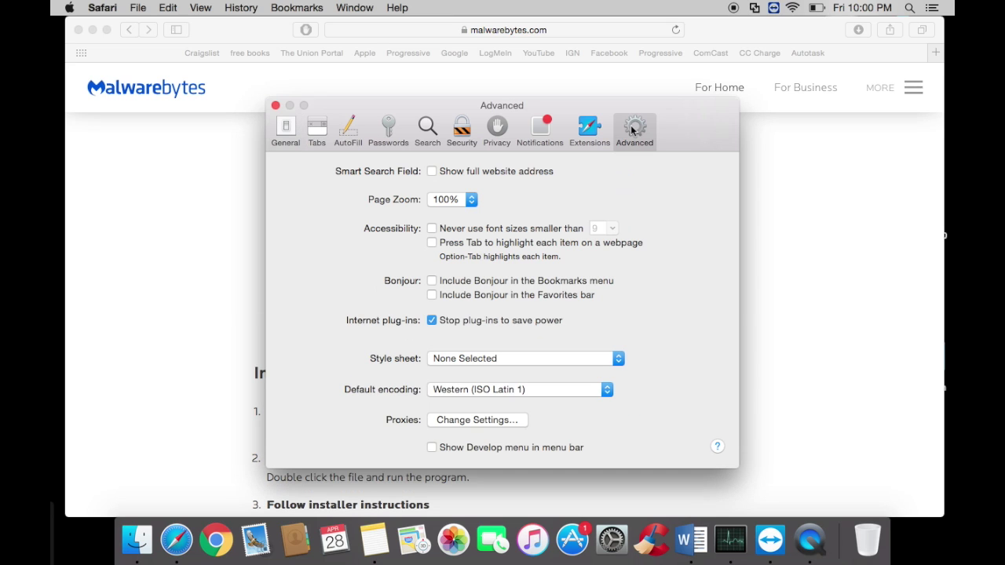
pyautogui.click(460, 135)
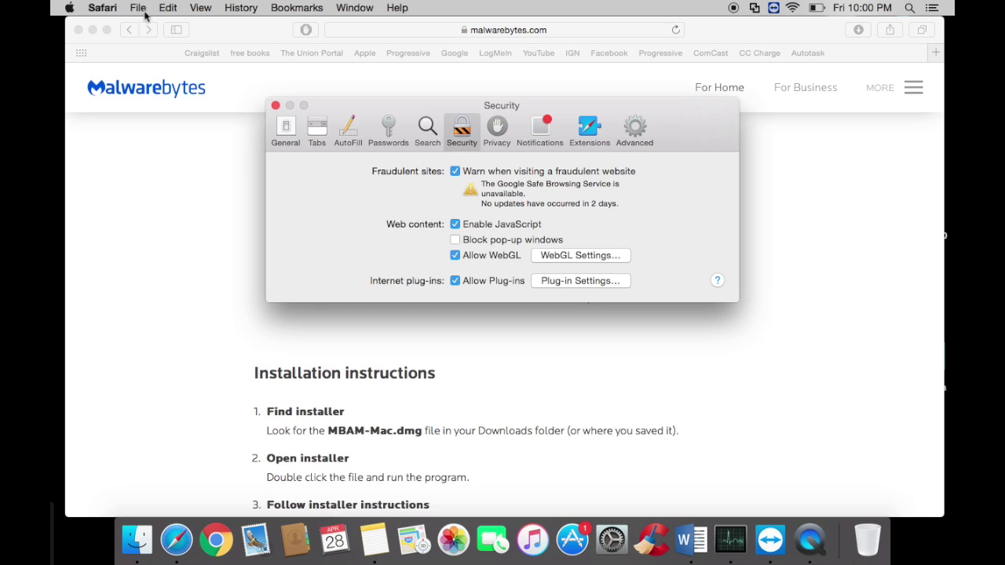
pyautogui.click(308, 125)
pyautogui.click(286, 127)
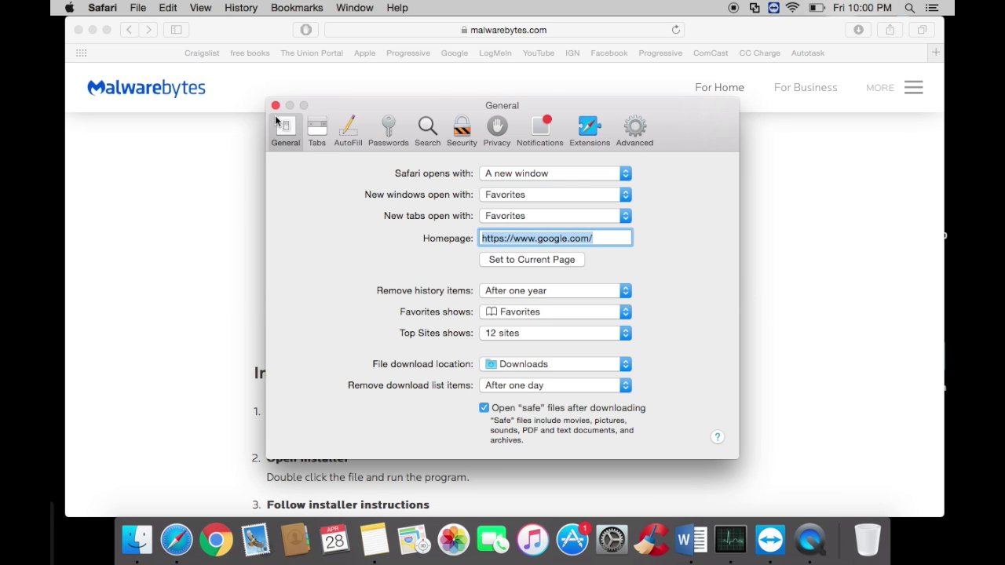
pyautogui.click(108, 7)
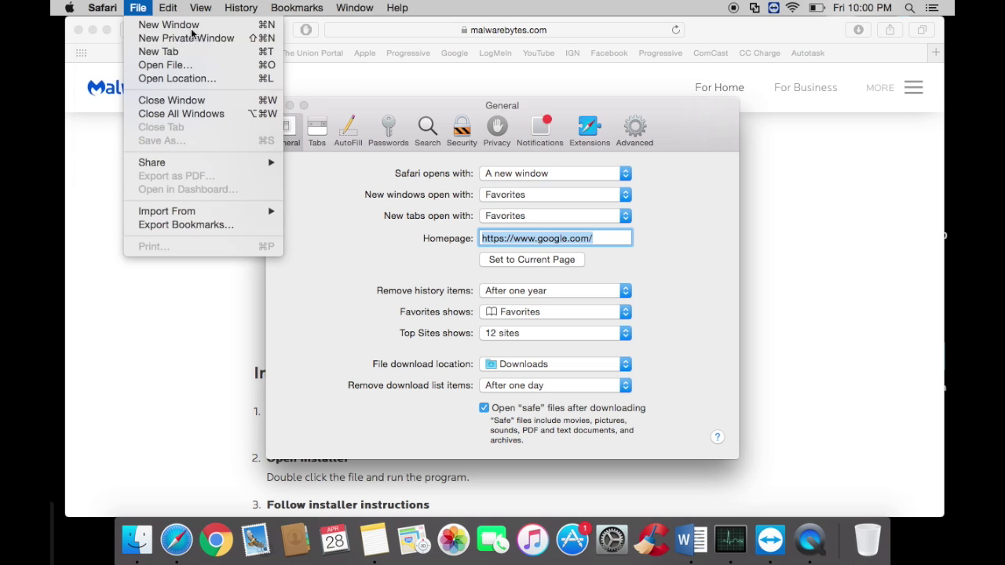
pyautogui.click(318, 117)
pyautogui.click(274, 105)
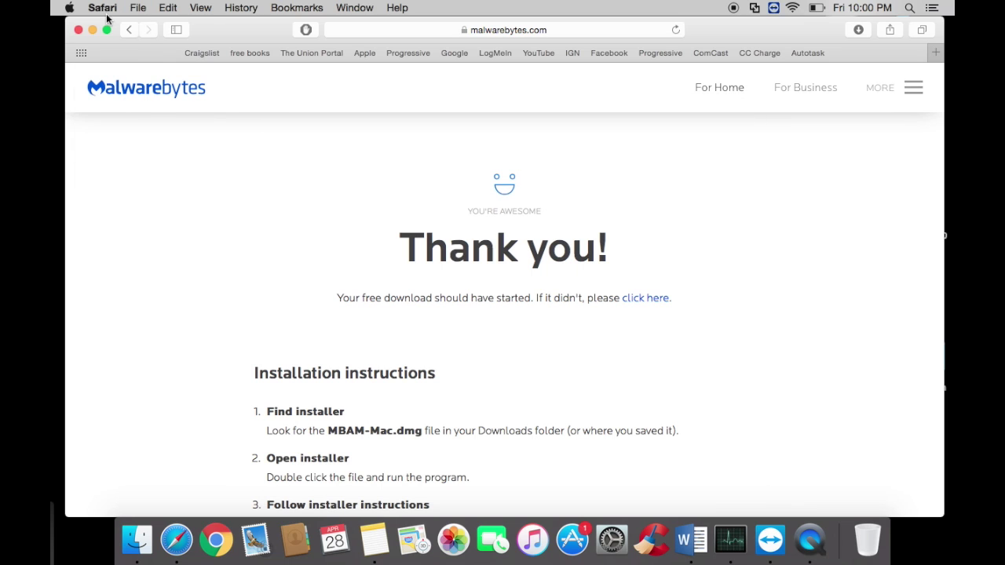
pyautogui.click(105, 8)
pyautogui.click(114, 83)
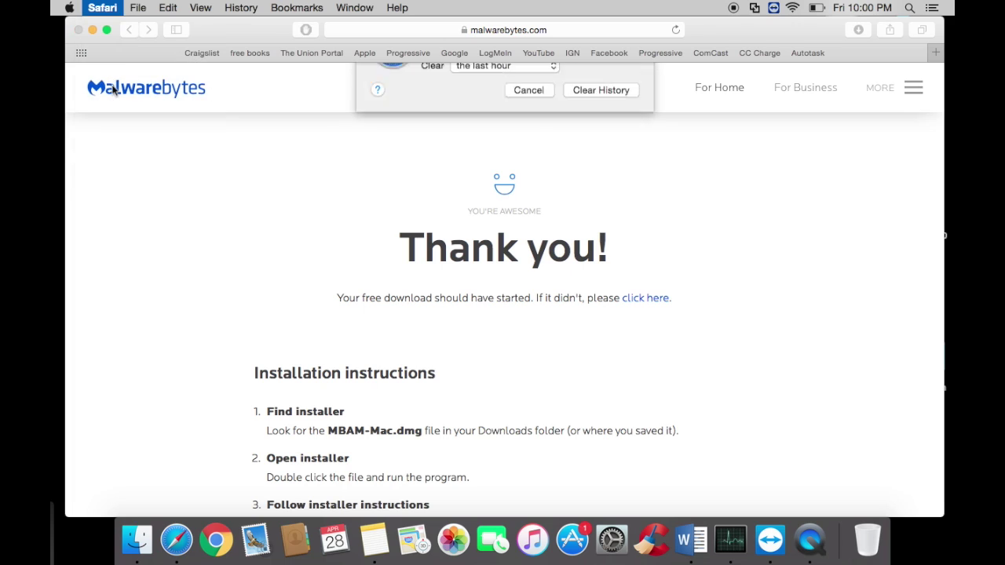
pyautogui.click(500, 118)
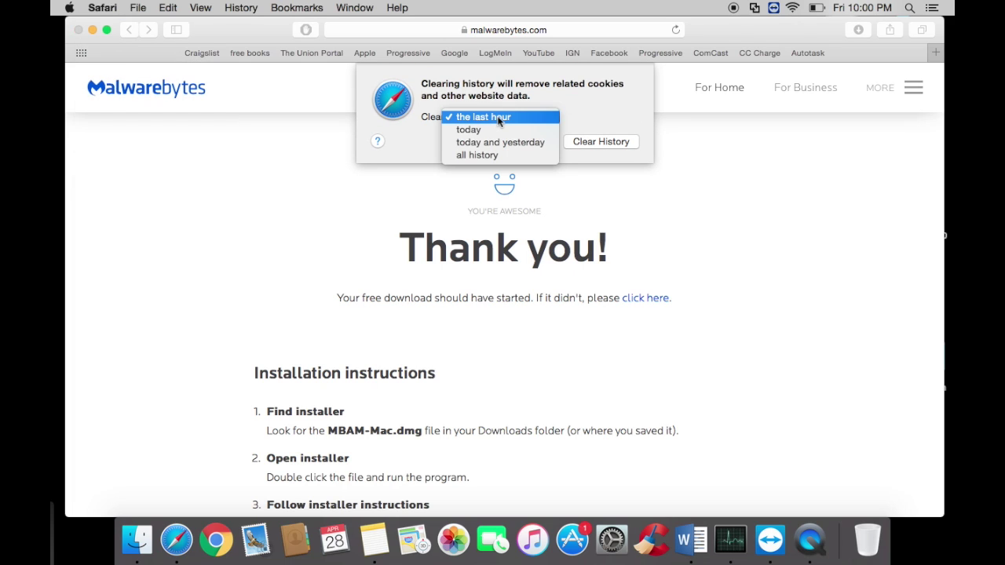
pyautogui.click(479, 155)
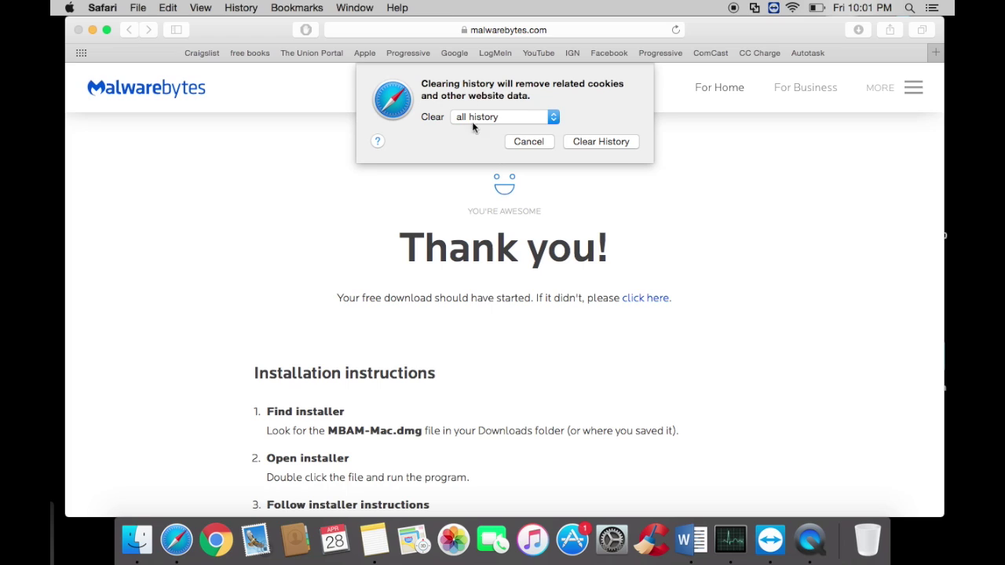
pyautogui.click(576, 146)
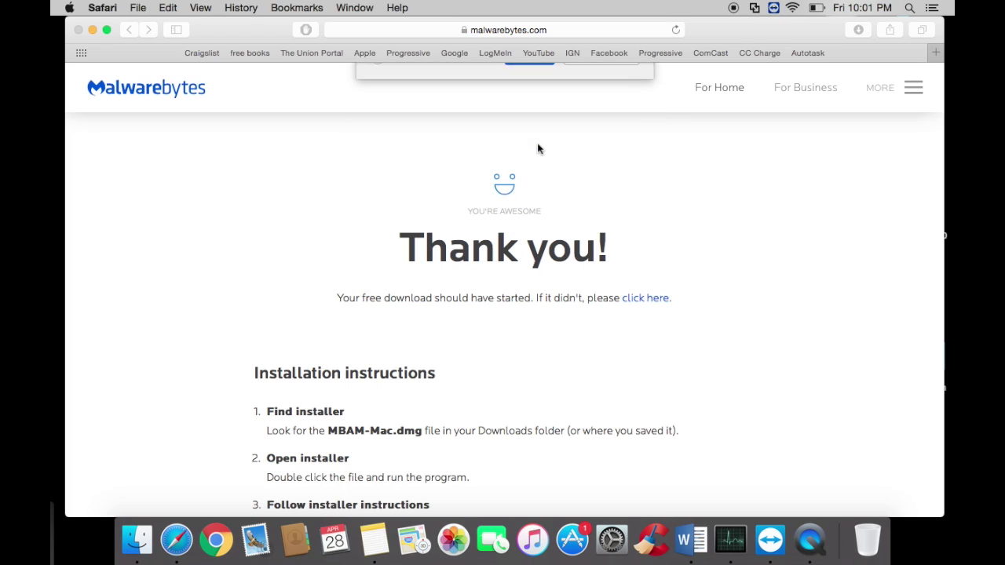
# Switch to Google Chrome and examine the list of installed extensions in its settings.
pyautogui.click(228, 533)
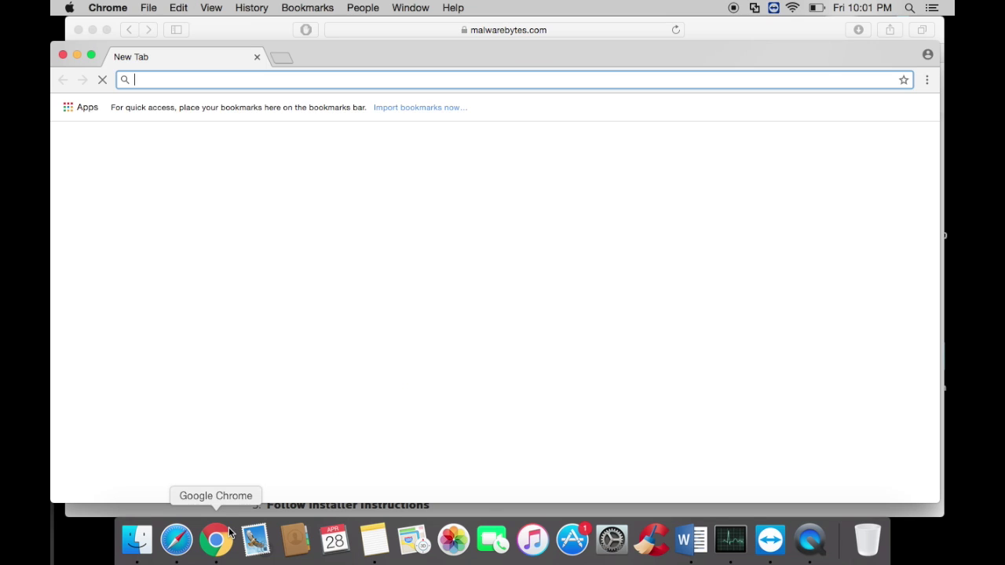
pyautogui.click(928, 80)
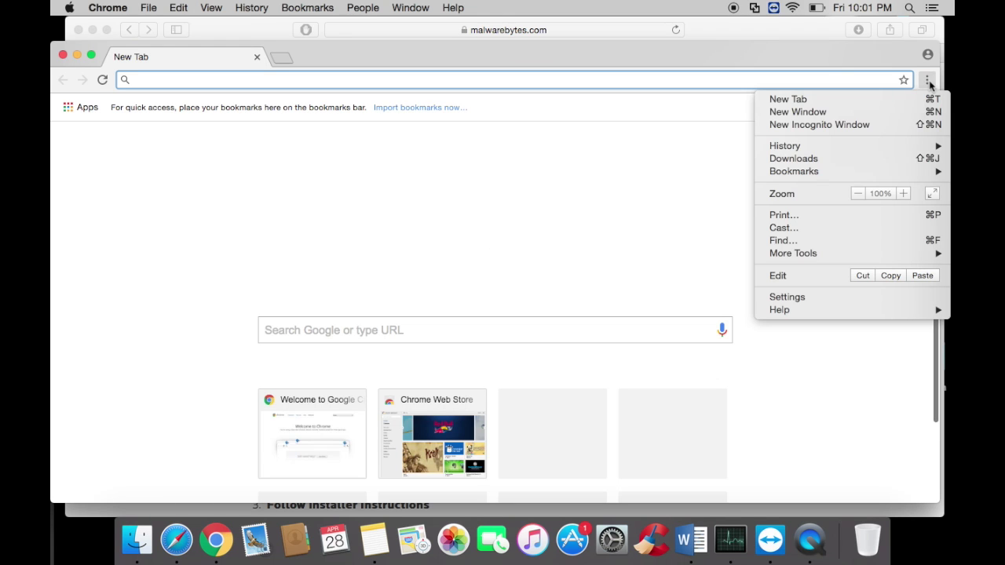
pyautogui.click(787, 297)
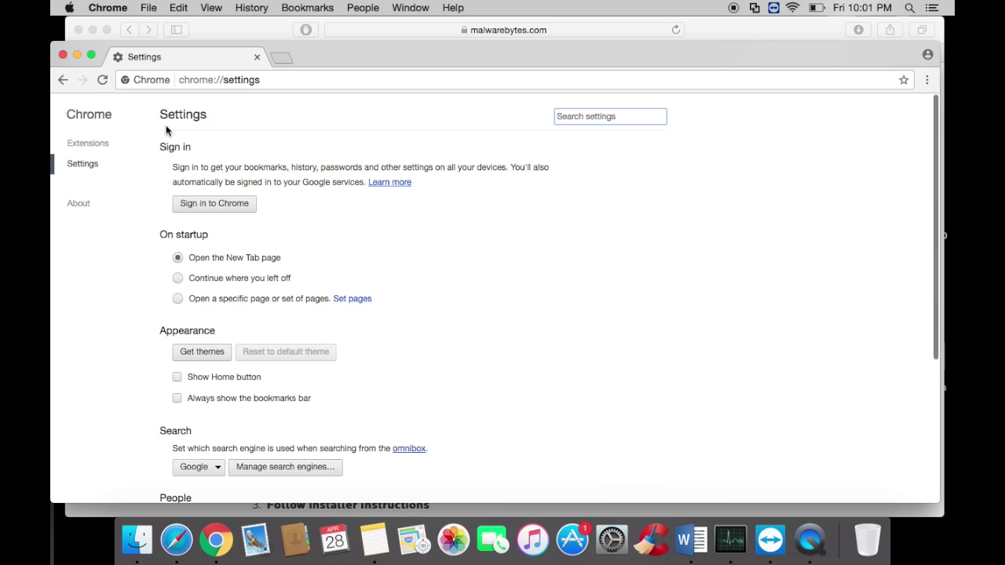
pyautogui.click(88, 144)
pyautogui.scroll(-3, 261, 331)
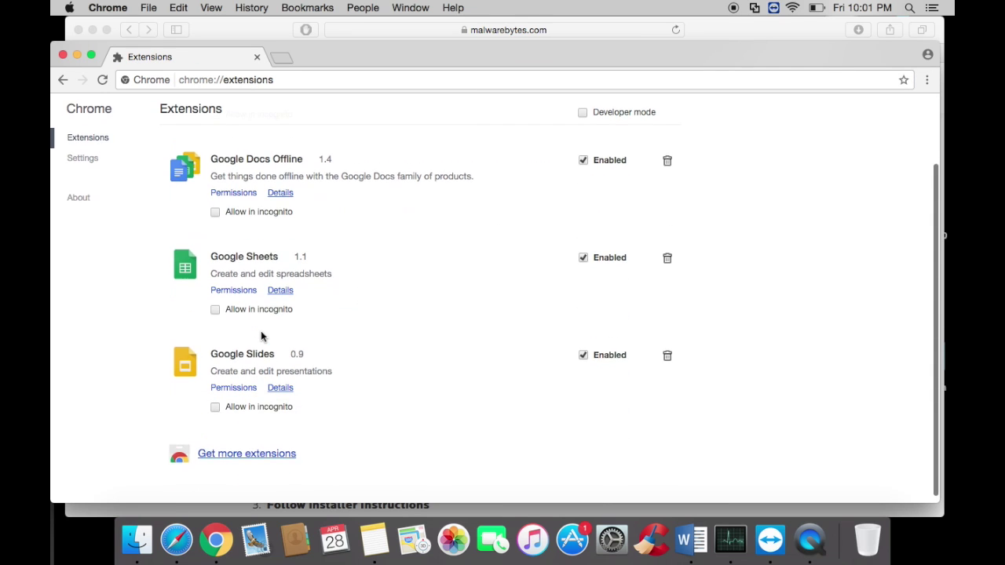
pyautogui.scroll(3, 261, 330)
pyautogui.scroll(-1, 260, 330)
pyautogui.scroll(1, 261, 314)
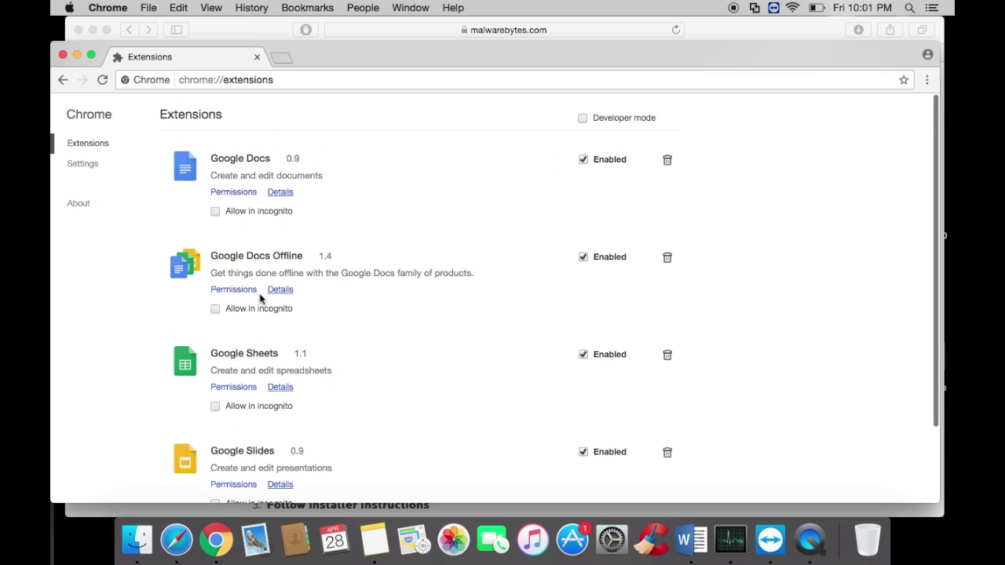
pyautogui.scroll(-3, 236, 285)
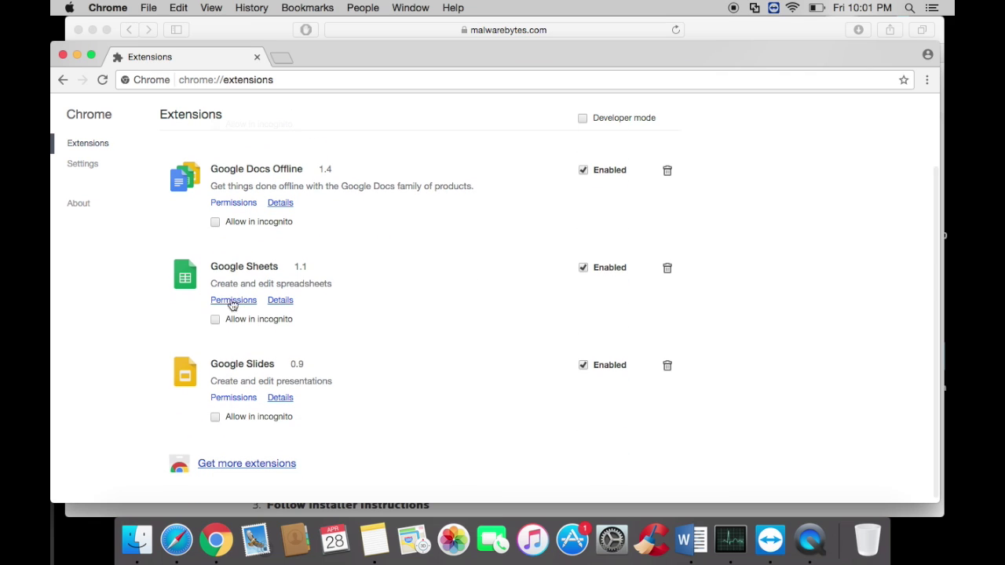
pyautogui.scroll(3, 232, 340)
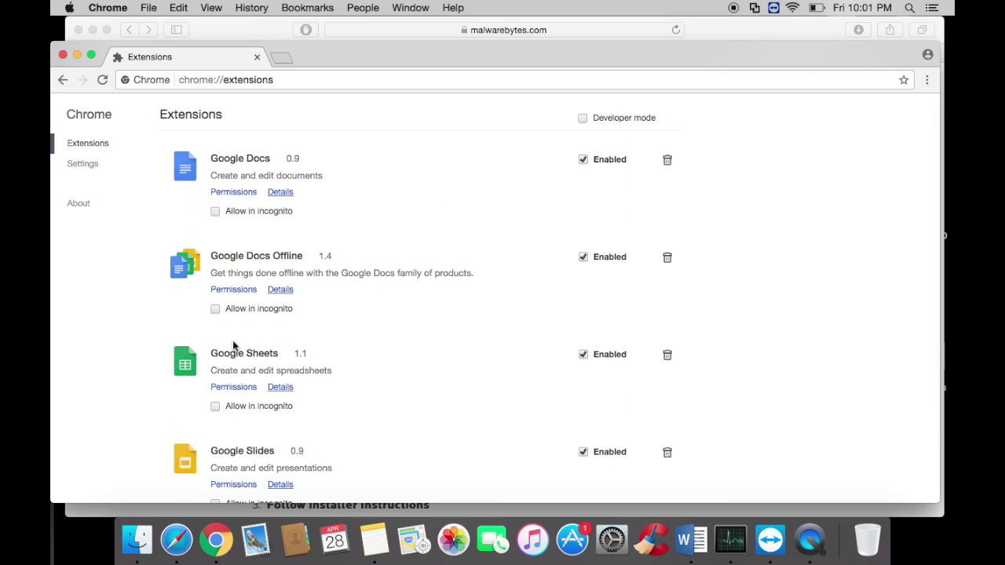
pyautogui.scroll(-3, 232, 344)
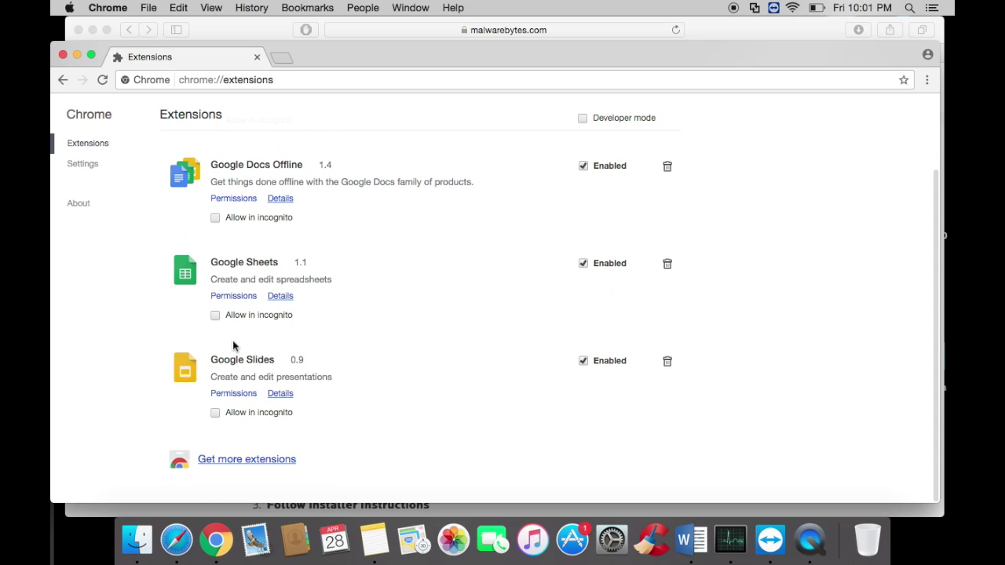
# Open the Chrome Web Store from the Extensions page and search it for adblock.
pyautogui.click(223, 462)
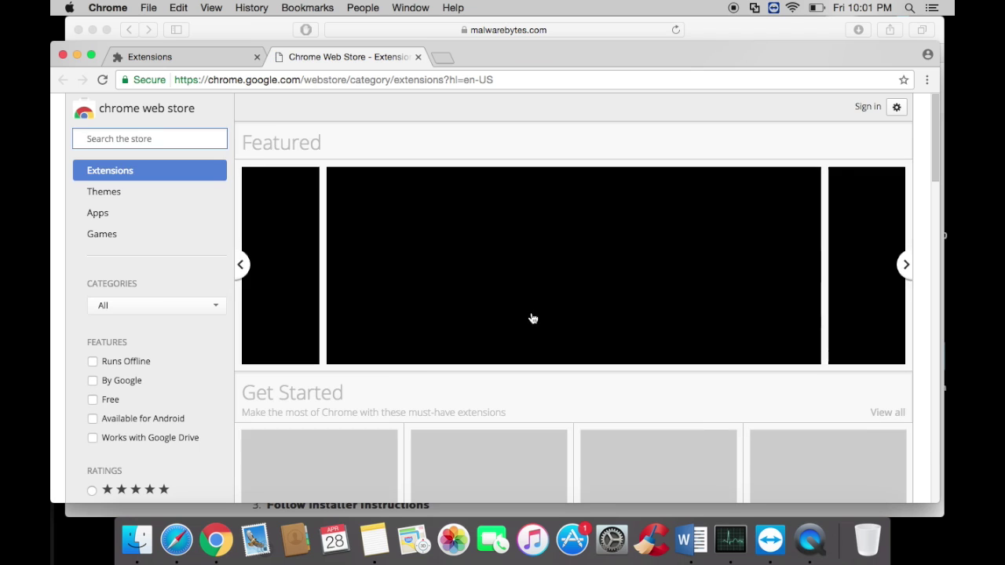
pyautogui.write('adblock')
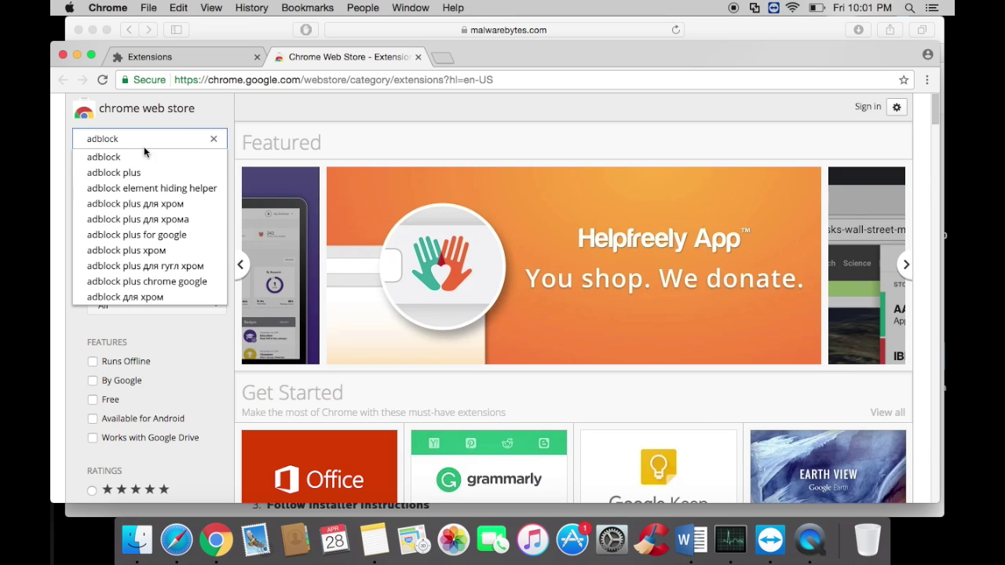
pyautogui.click(140, 154)
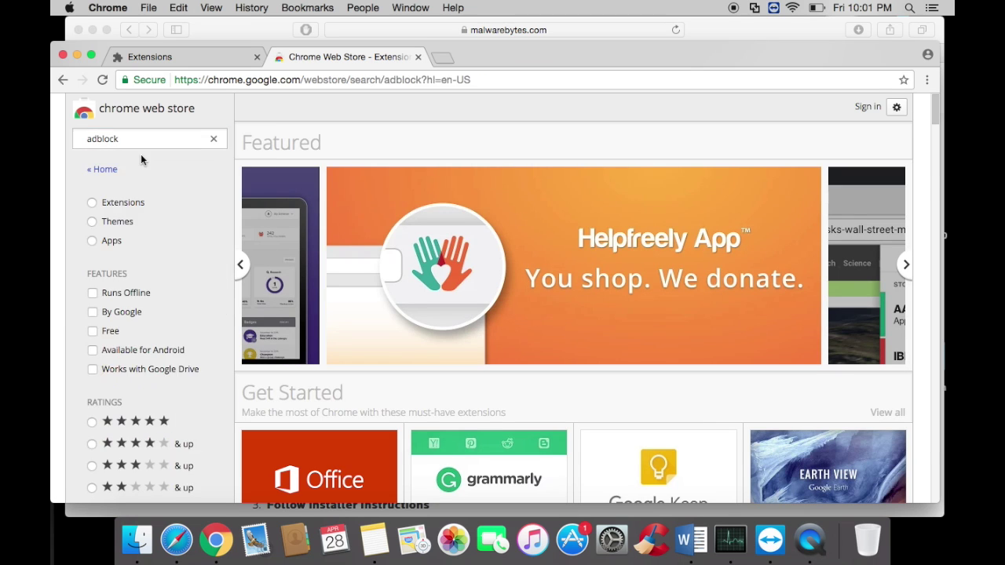
# Add the AdBlock extension offered by getadblock.com to Chrome and close the installation and Web Store pages.
pyautogui.scroll(-5, 128, 271)
pyautogui.scroll(4, 128, 270)
pyautogui.scroll(1, 128, 271)
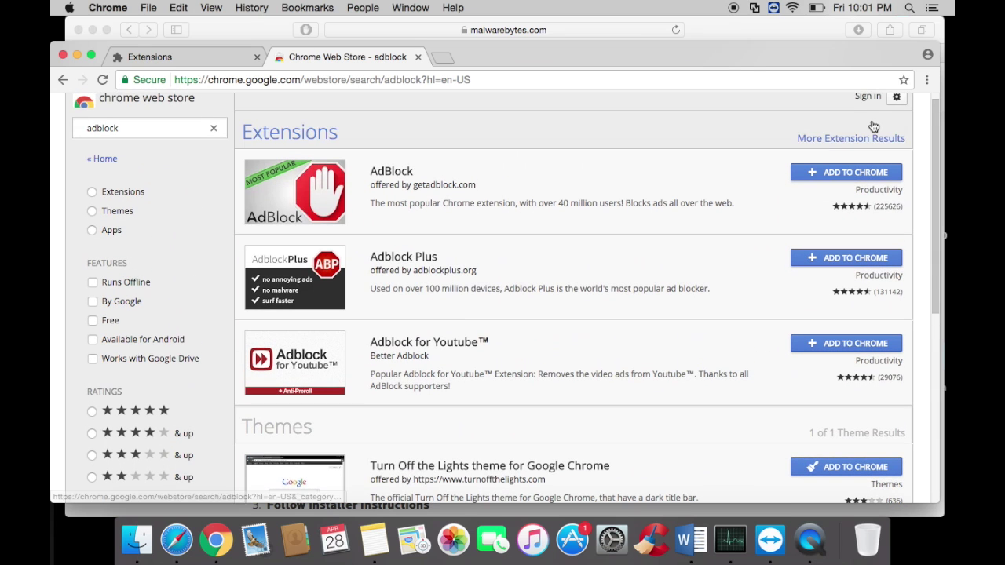
pyautogui.click(848, 173)
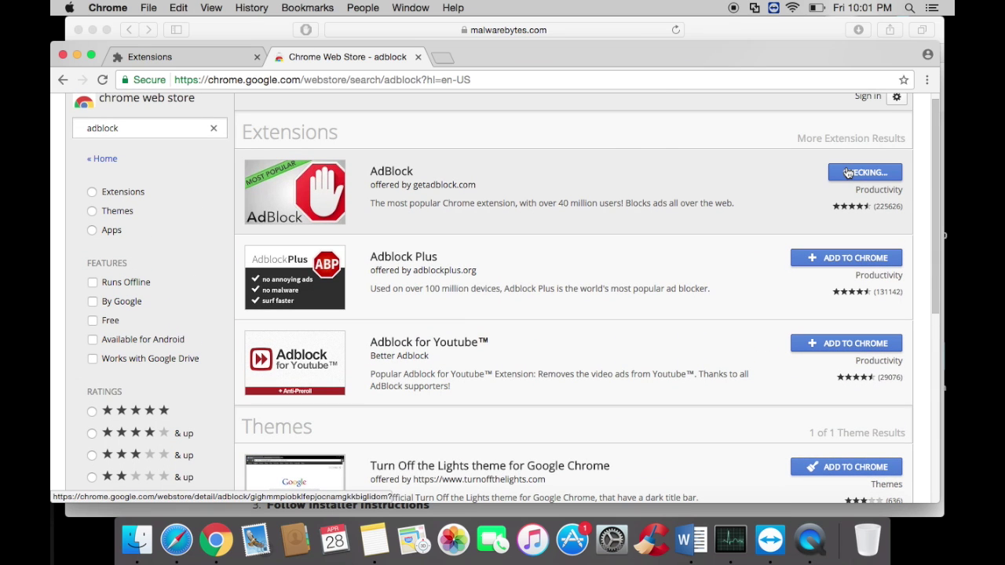
pyautogui.click(607, 181)
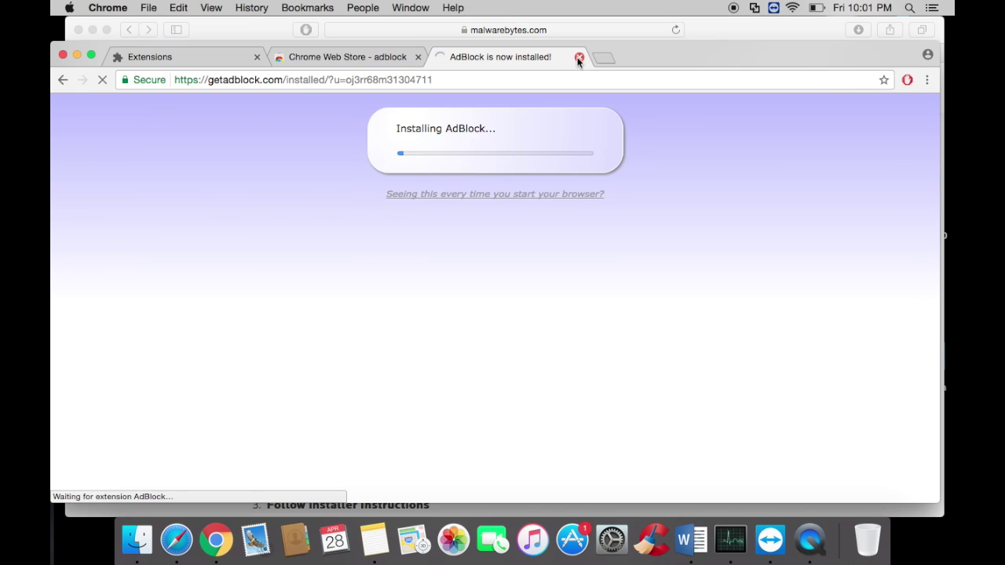
pyautogui.click(578, 57)
pyautogui.click(417, 57)
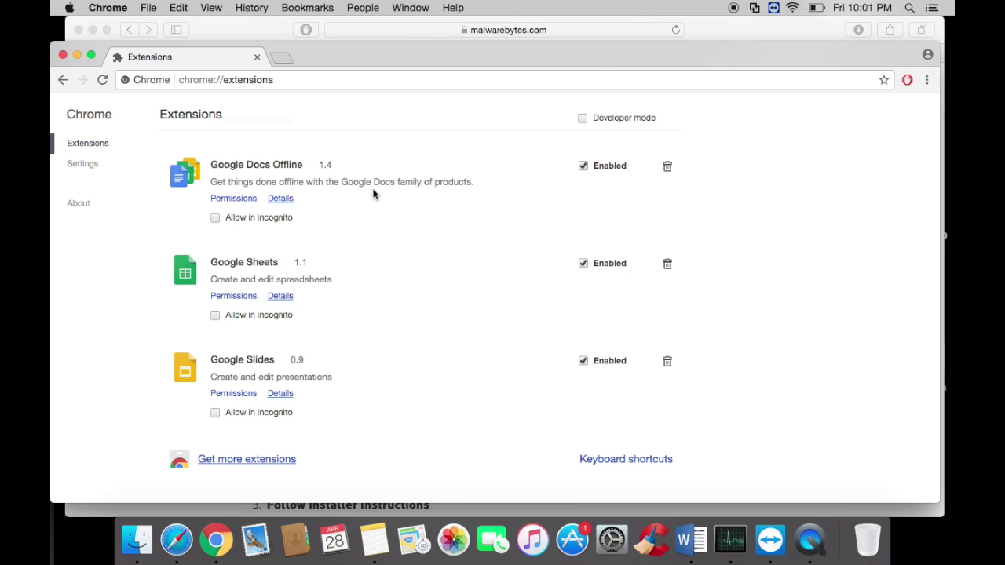